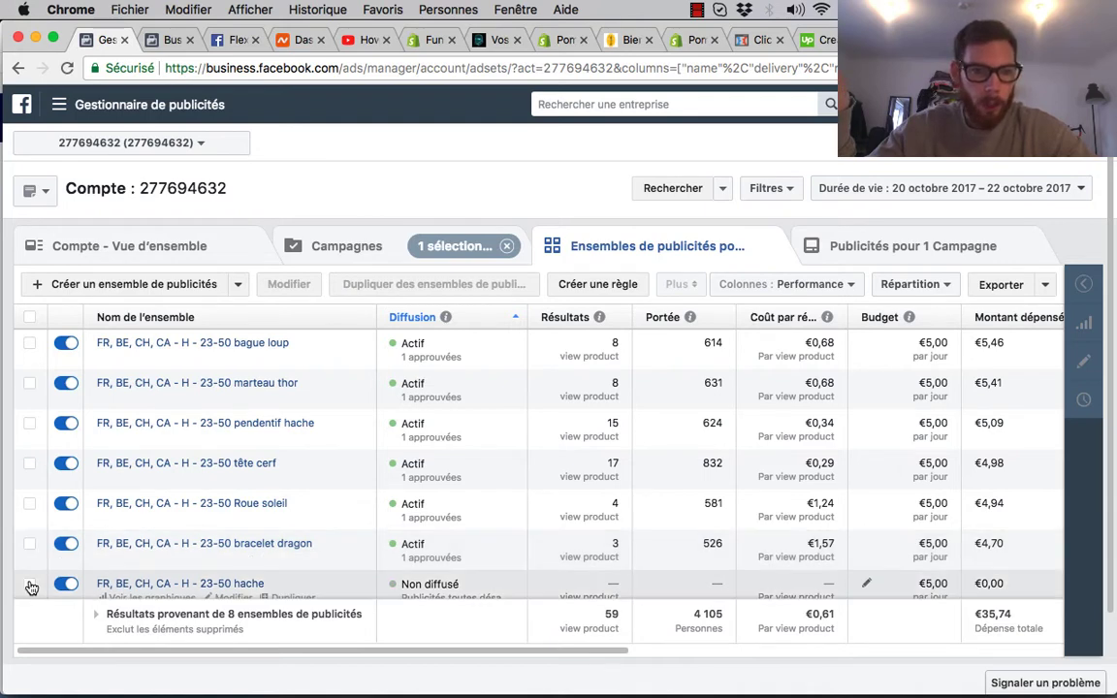
{"action": "left_click", "coordinate": [30, 585]}
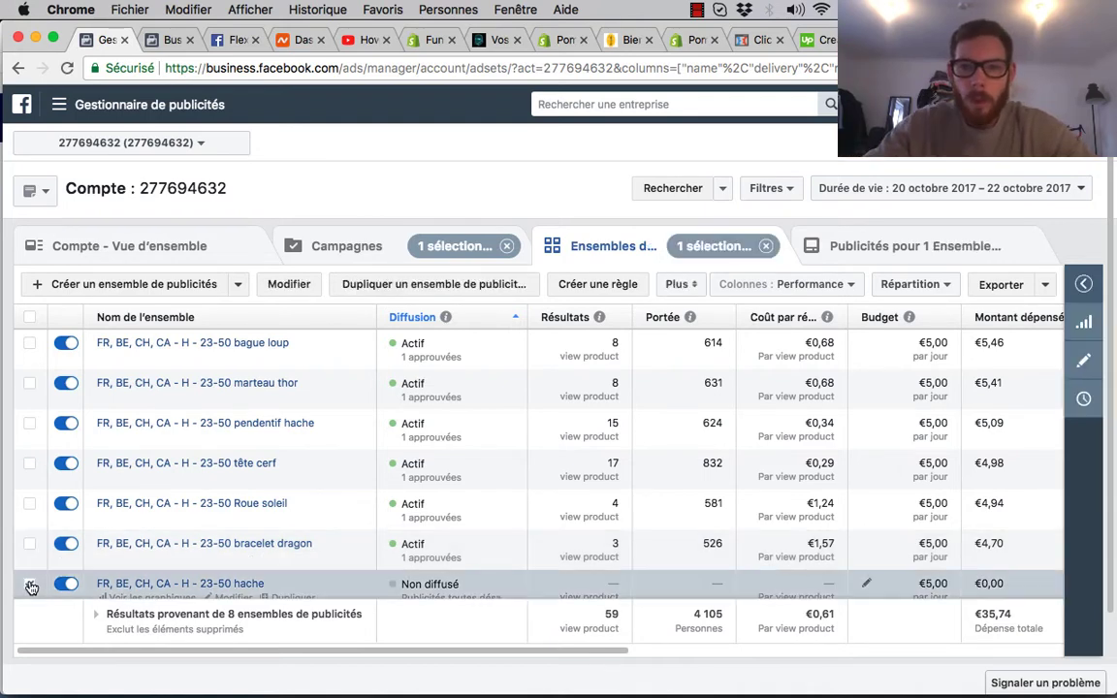
{"action": "left_click", "coordinate": [30, 586]}
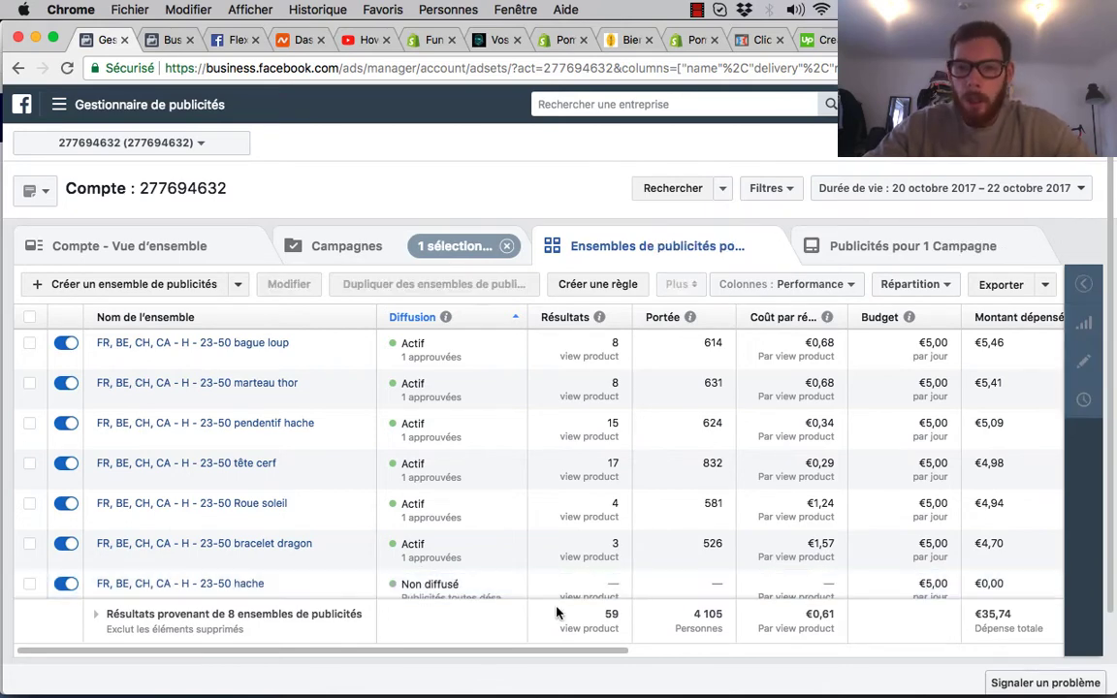
{"action": "left_click", "coordinate": [851, 285]}
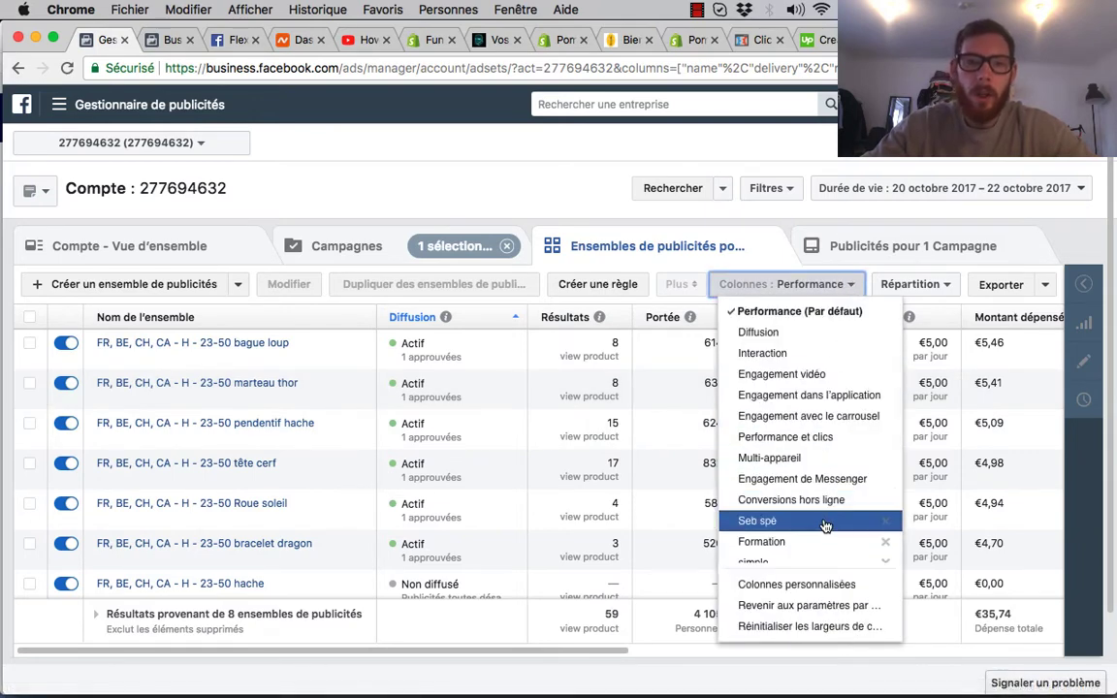
{"action": "left_click", "coordinate": [611, 231]}
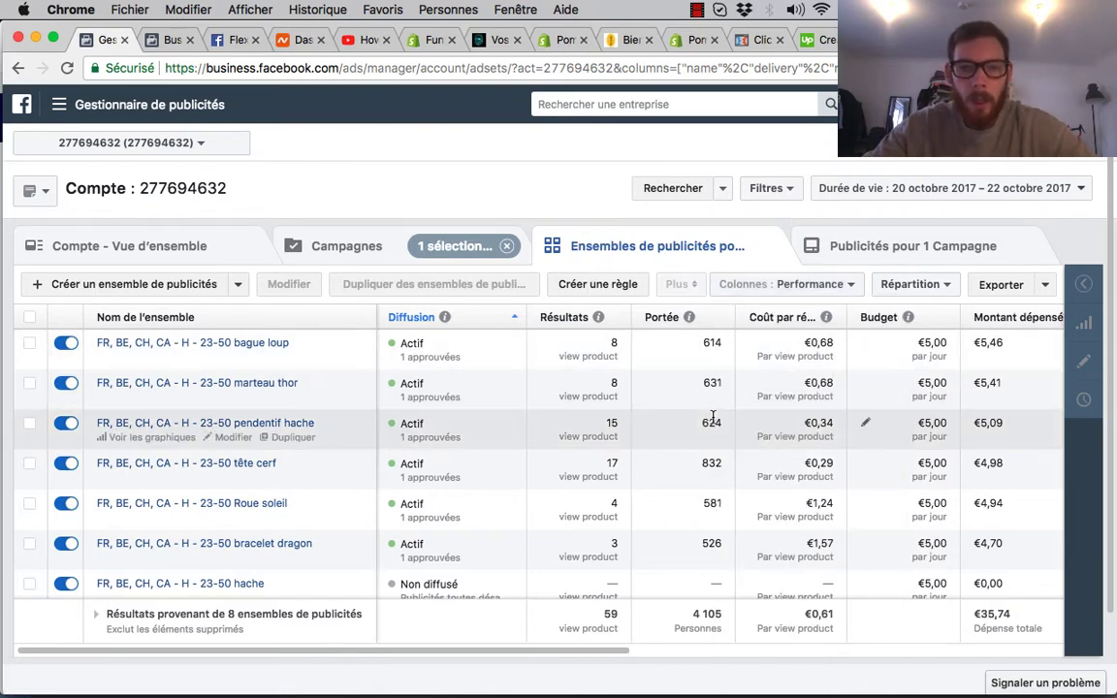
Examine the Résultats and Portée columns of the campaign's ad sets
{"action": "scroll", "coordinate": [715, 420], "scroll_direction": "right", "scroll_amount": 2}
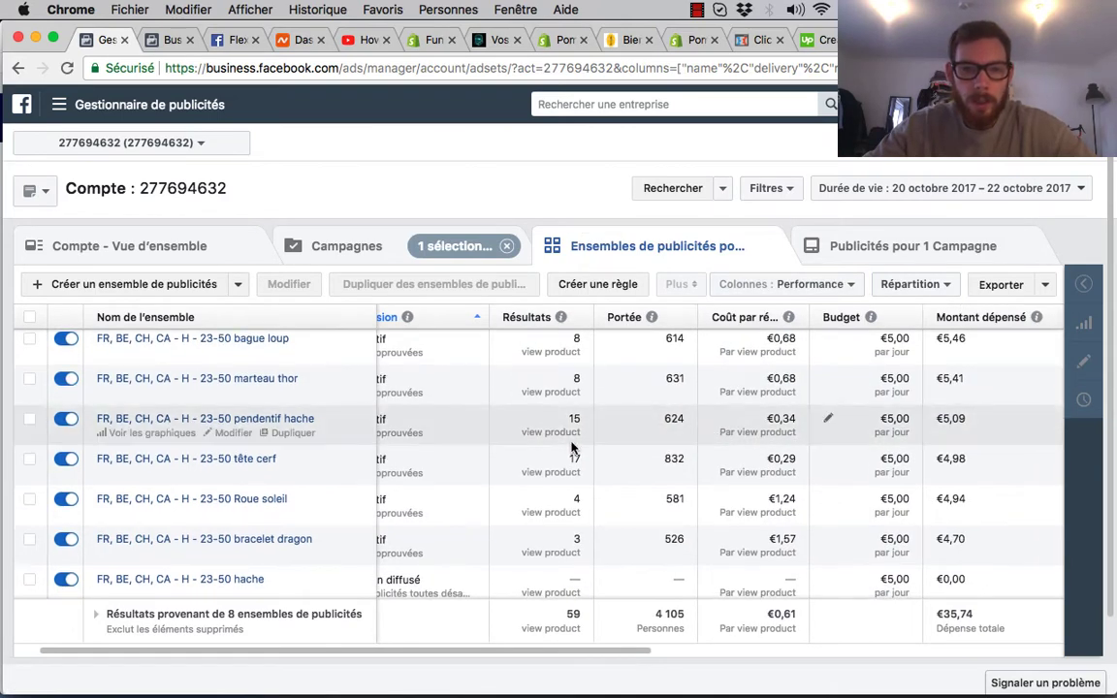
{"action": "scroll", "coordinate": [573, 448], "scroll_direction": "left", "scroll_amount": 2}
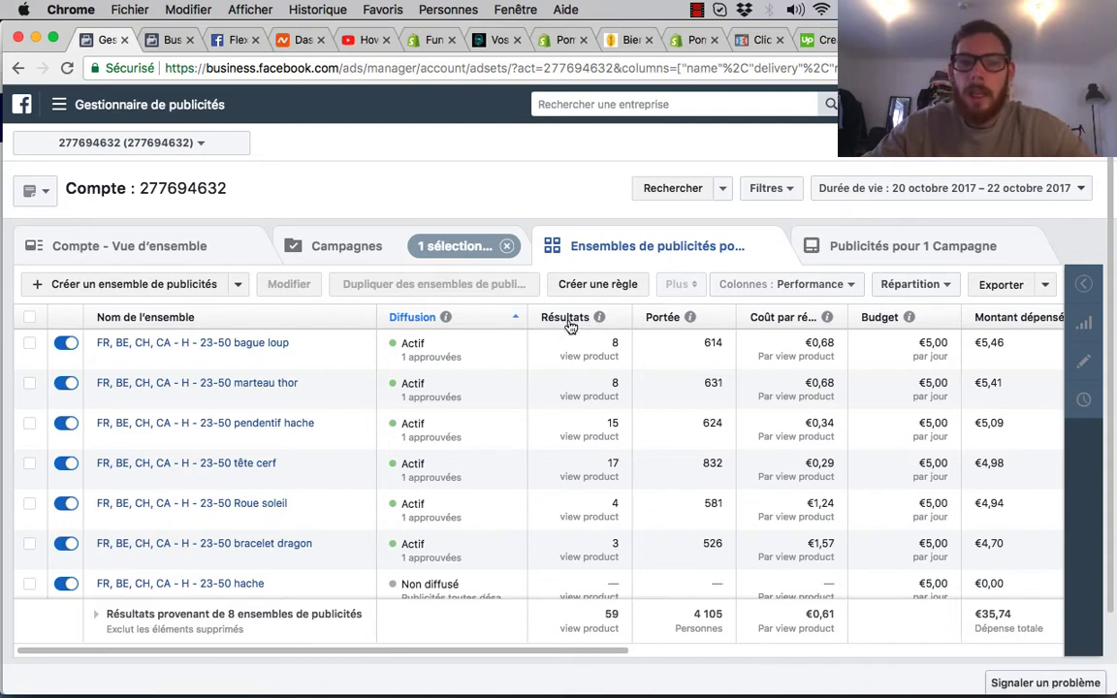
{"action": "mouse_move", "coordinate": [587, 320]}
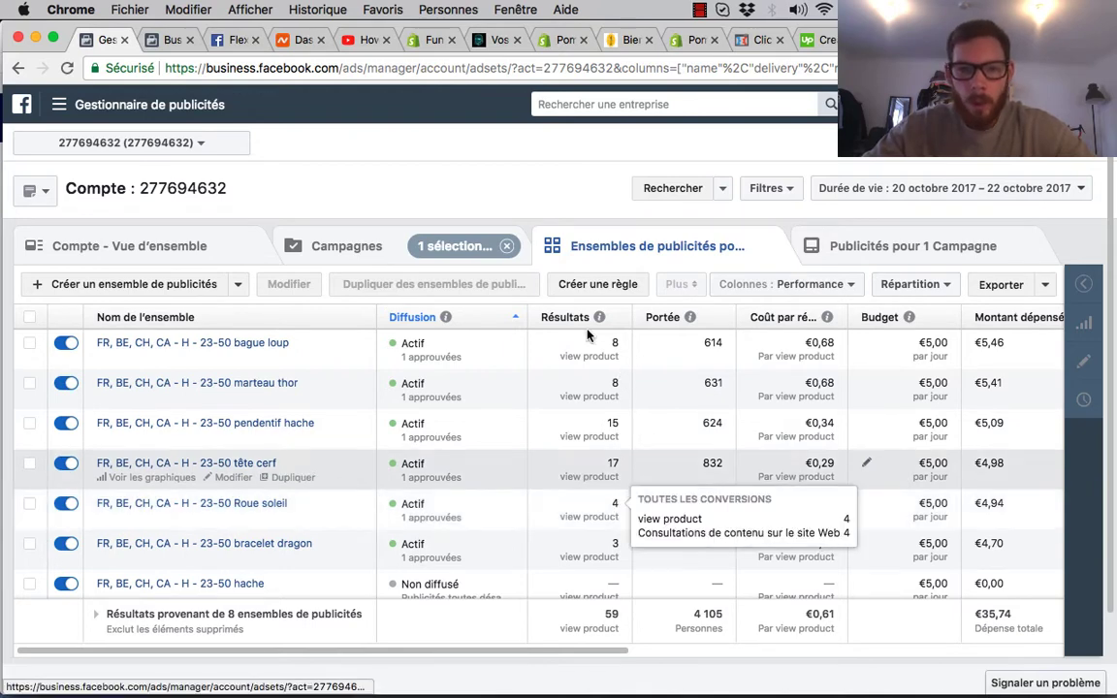
{"action": "mouse_move", "coordinate": [692, 320]}
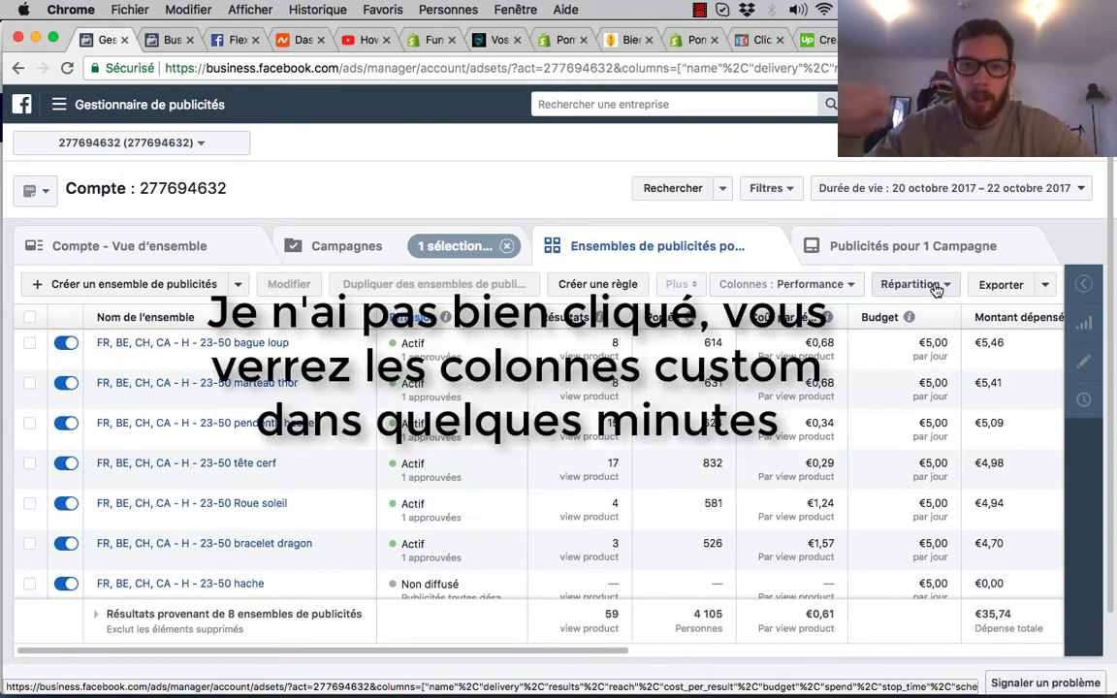
{"action": "left_click", "coordinate": [852, 288]}
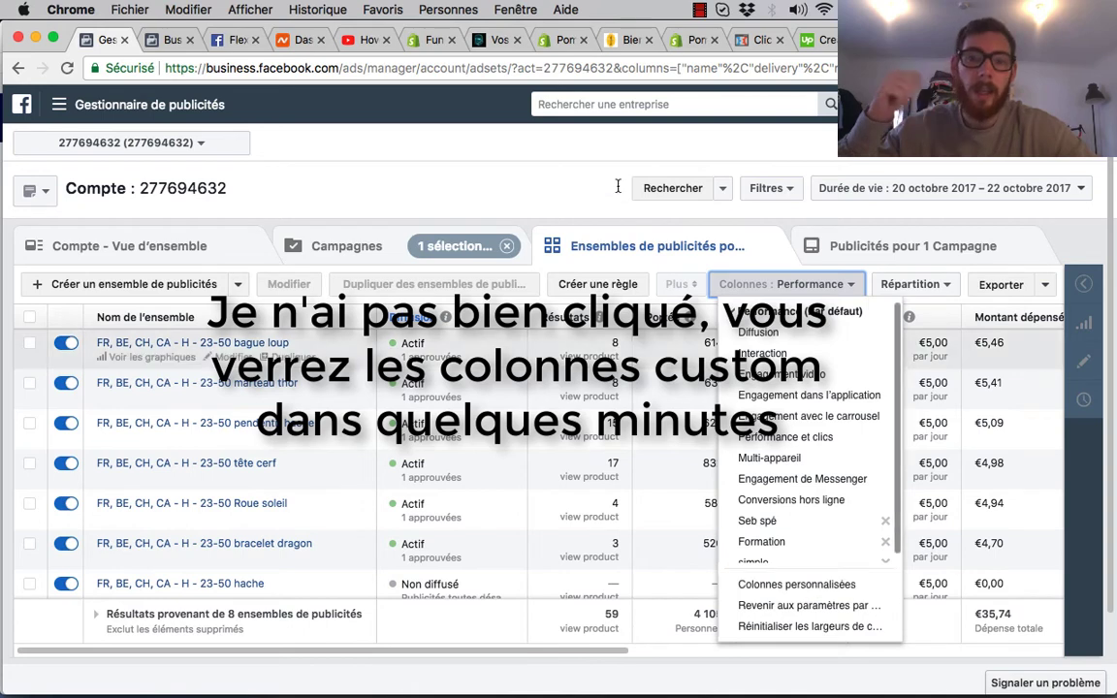
{"action": "left_click", "coordinate": [534, 196]}
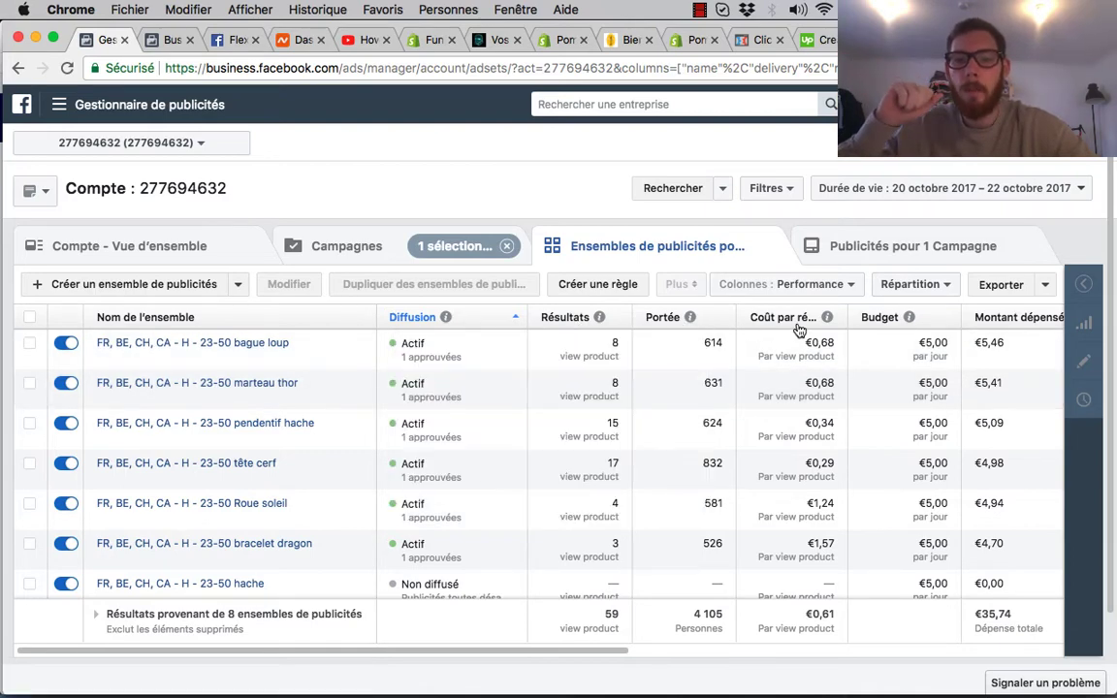
Examine the ad sets' cost per result, amount spent, schedule, link clicks and purchases columns
{"action": "mouse_move", "coordinate": [825, 322]}
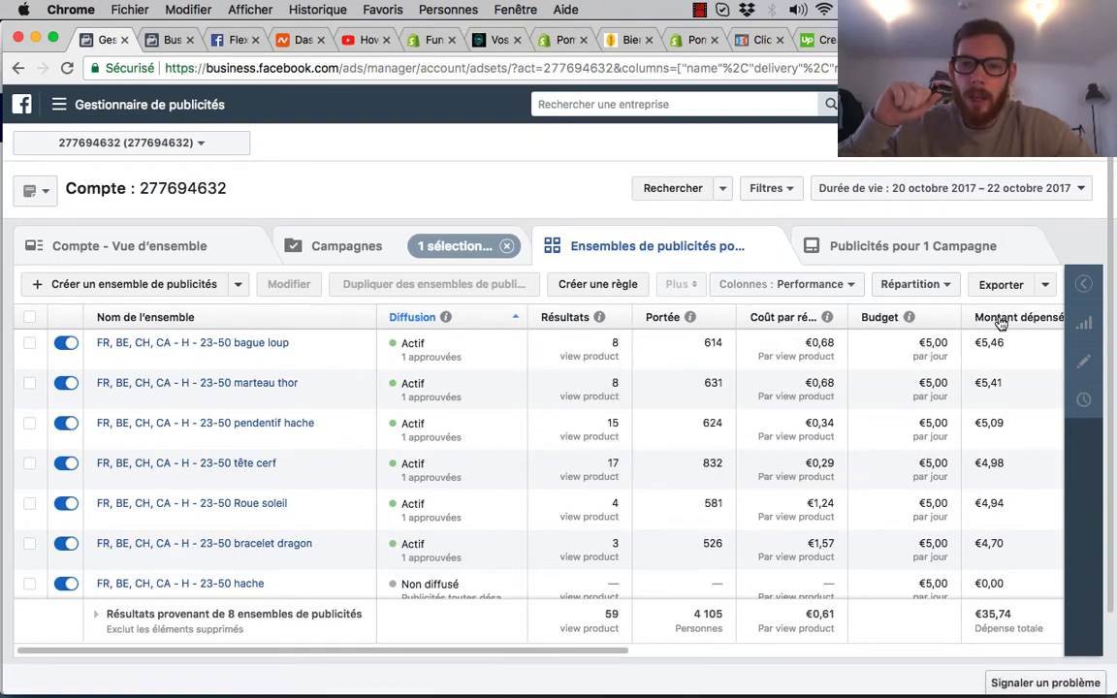
{"action": "scroll", "coordinate": [1001, 323], "scroll_direction": "right", "scroll_amount": 5}
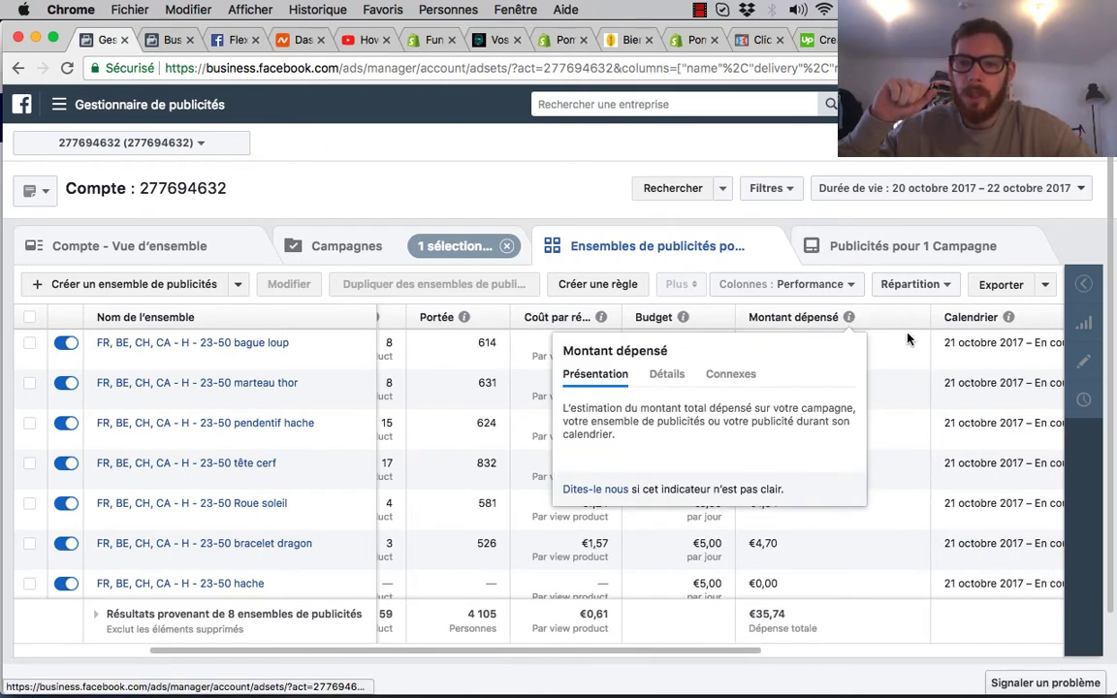
{"action": "scroll", "coordinate": [911, 340], "scroll_direction": "right", "scroll_amount": 8}
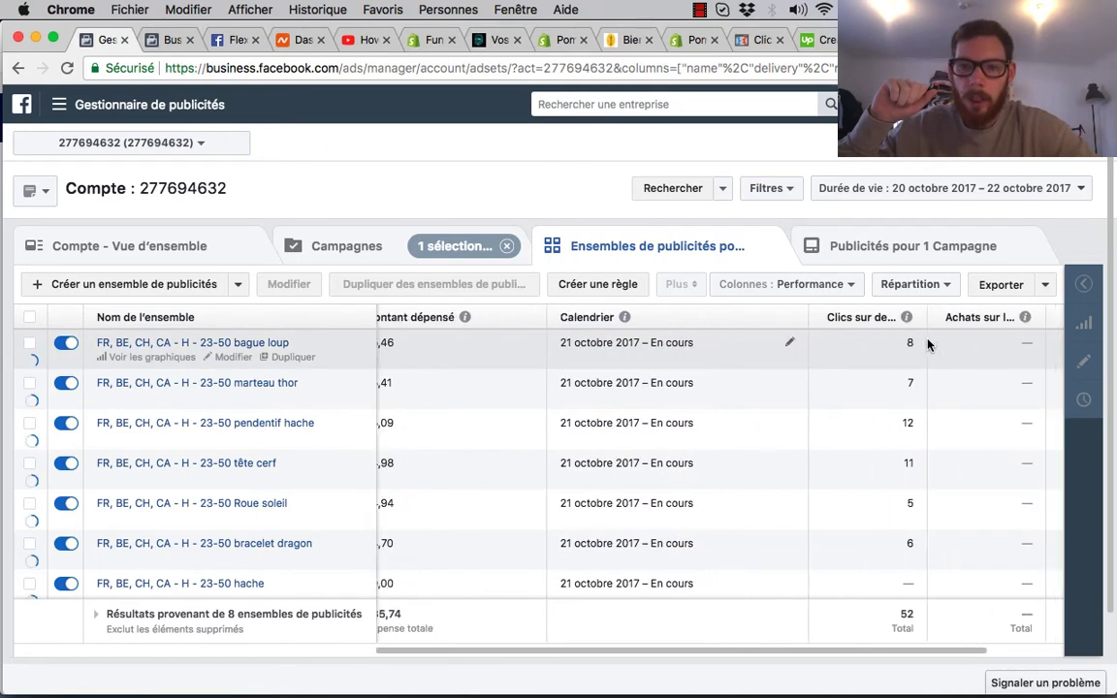
{"action": "scroll", "coordinate": [928, 342], "scroll_direction": "right", "scroll_amount": 3}
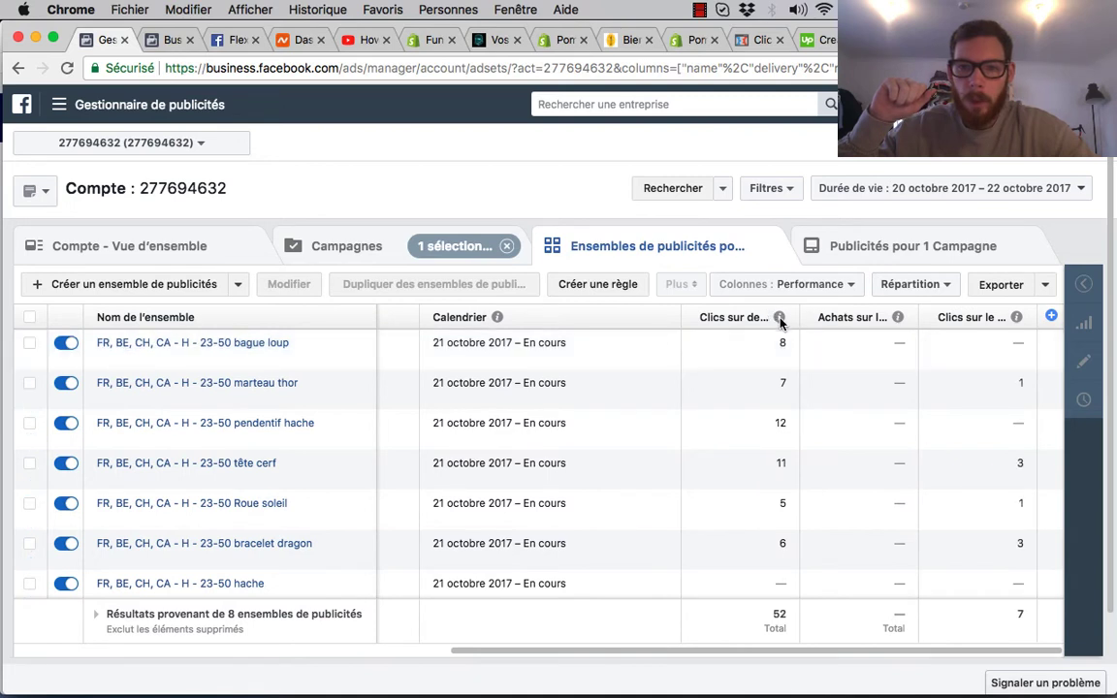
{"action": "mouse_move", "coordinate": [782, 320]}
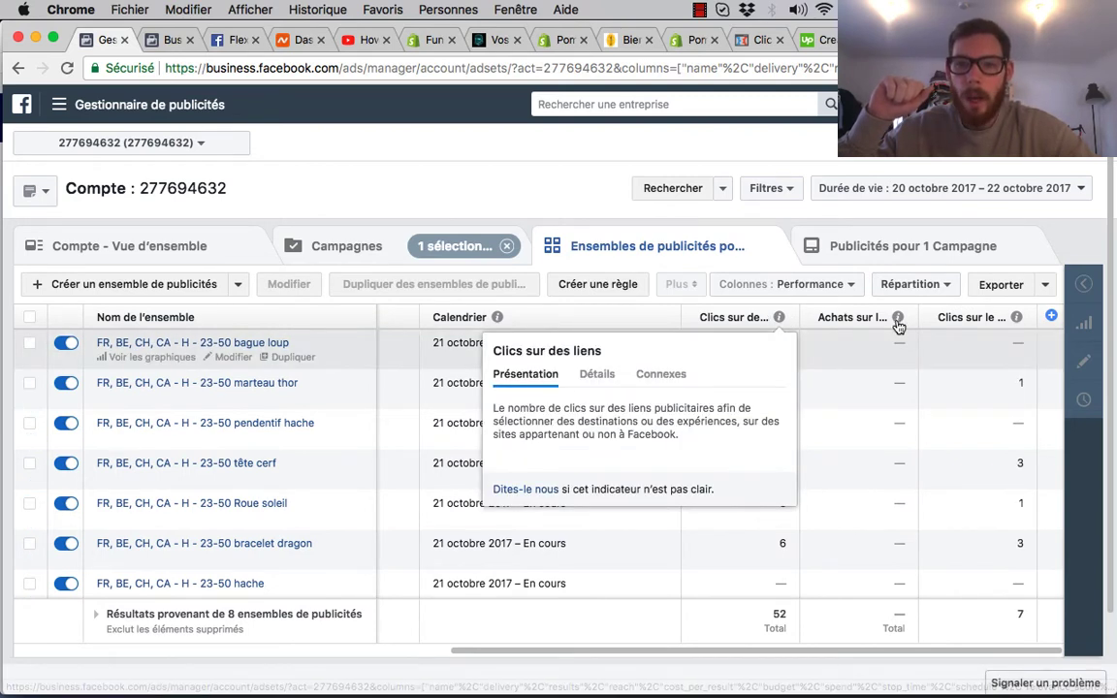
{"action": "mouse_move", "coordinate": [1018, 320]}
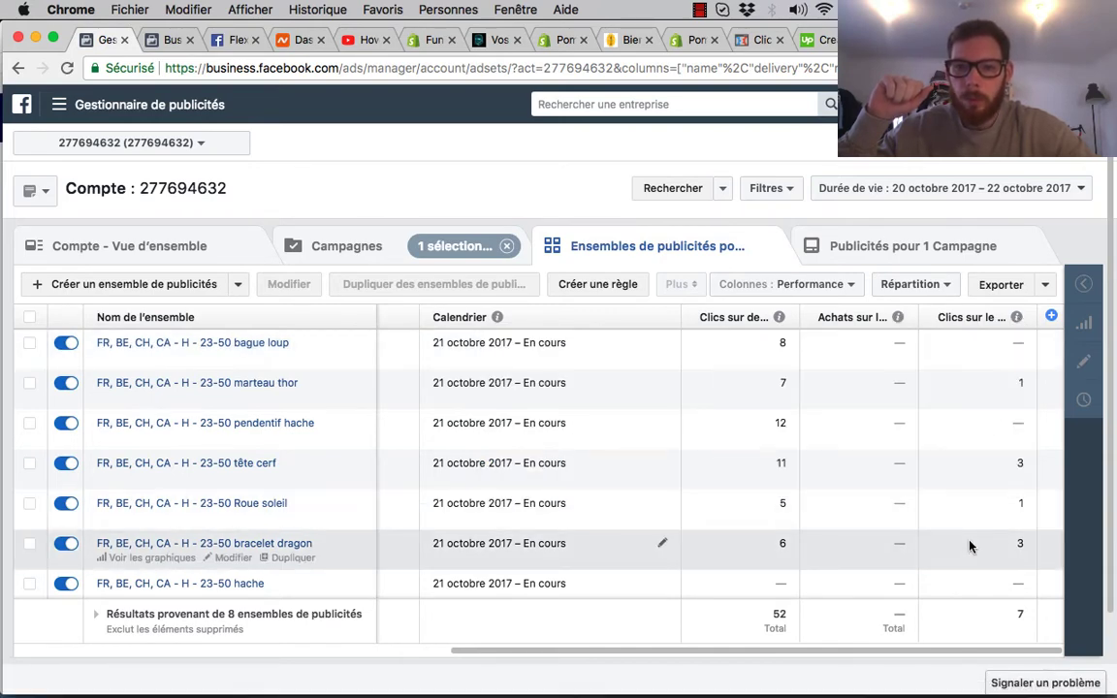
{"action": "scroll", "coordinate": [969, 546], "scroll_direction": "left", "scroll_amount": 10}
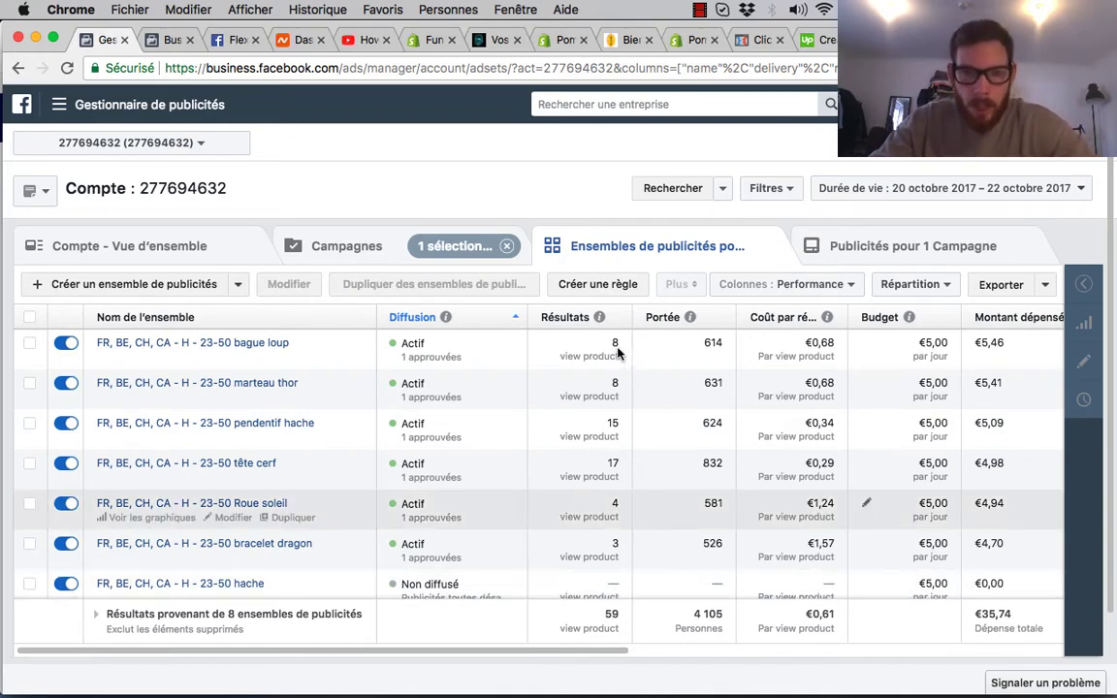
Compare the conversion breakdowns in the Résultats column across the active ad sets
{"action": "mouse_move", "coordinate": [614, 344]}
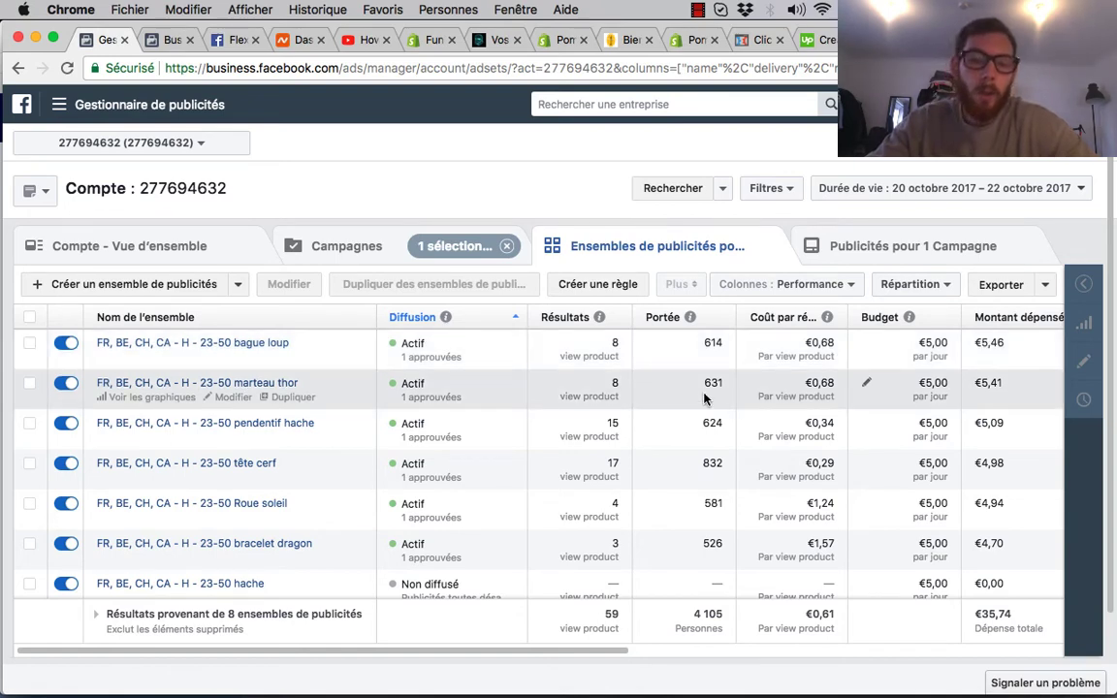
{"action": "mouse_move", "coordinate": [614, 382]}
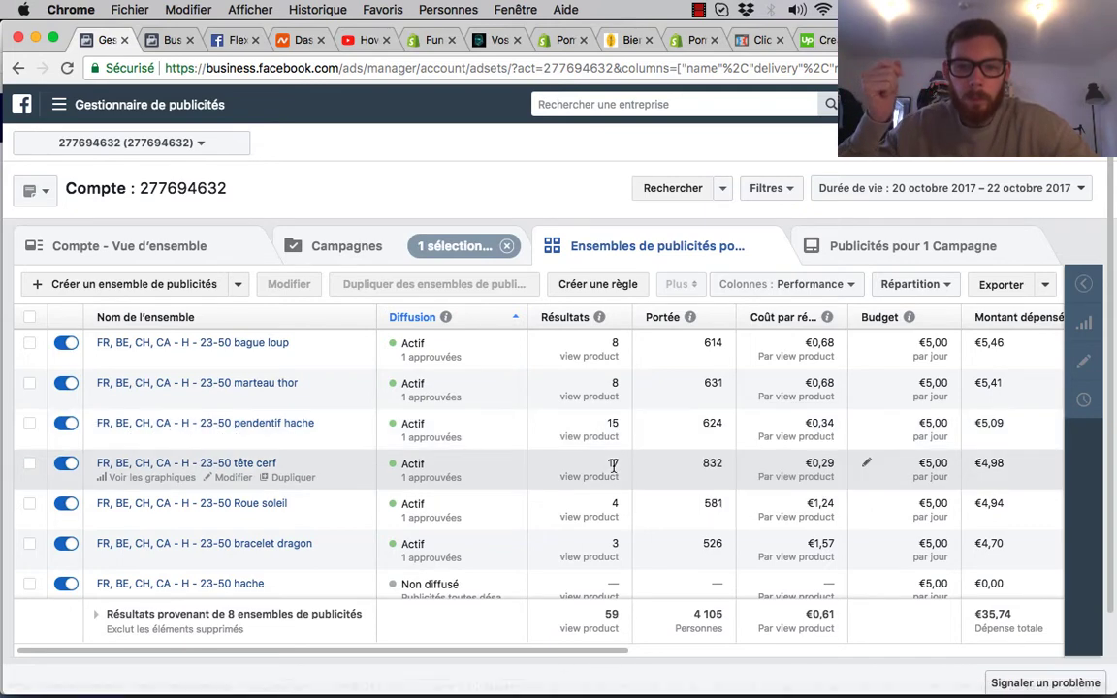
{"action": "mouse_move", "coordinate": [613, 466]}
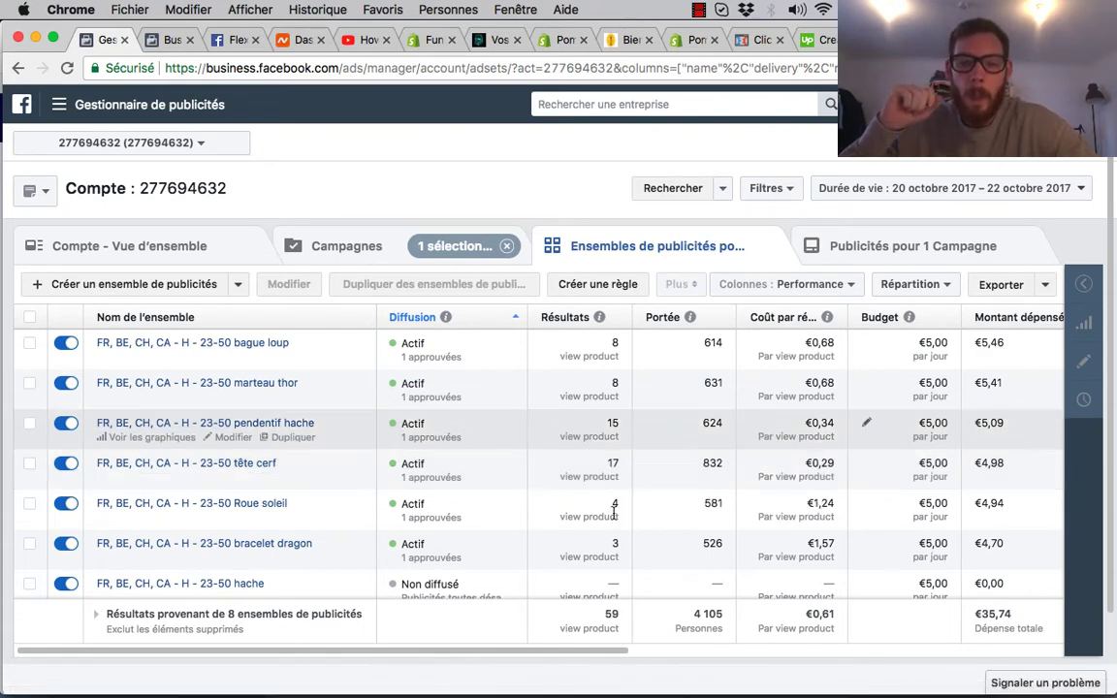
{"action": "mouse_move", "coordinate": [613, 503]}
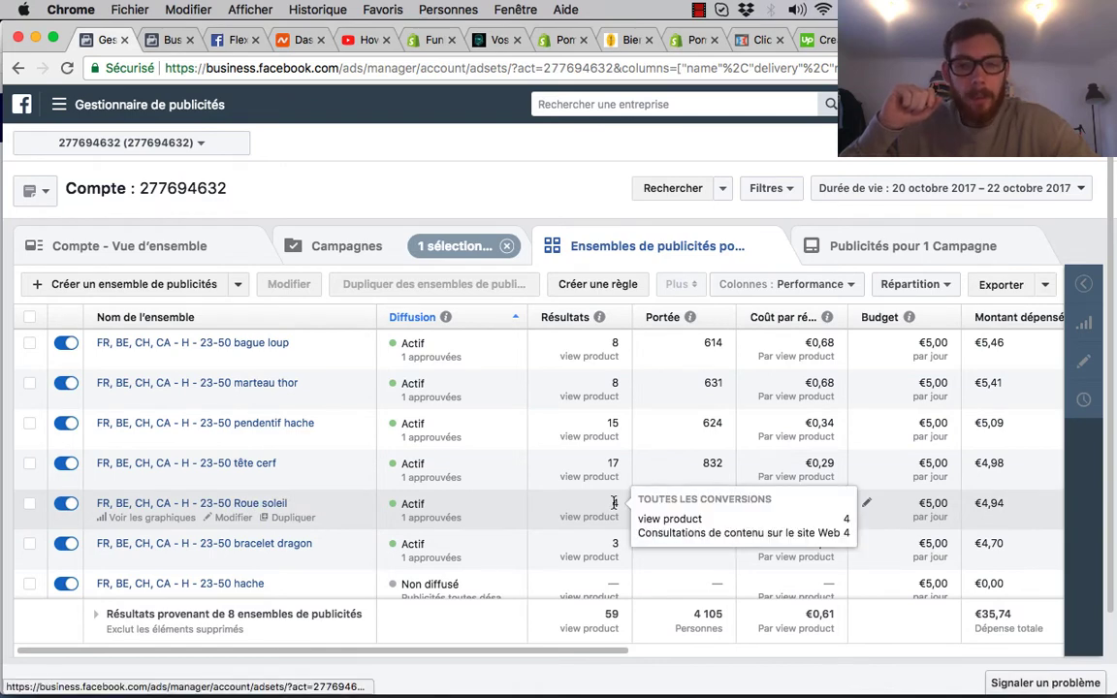
{"action": "mouse_move", "coordinate": [616, 543]}
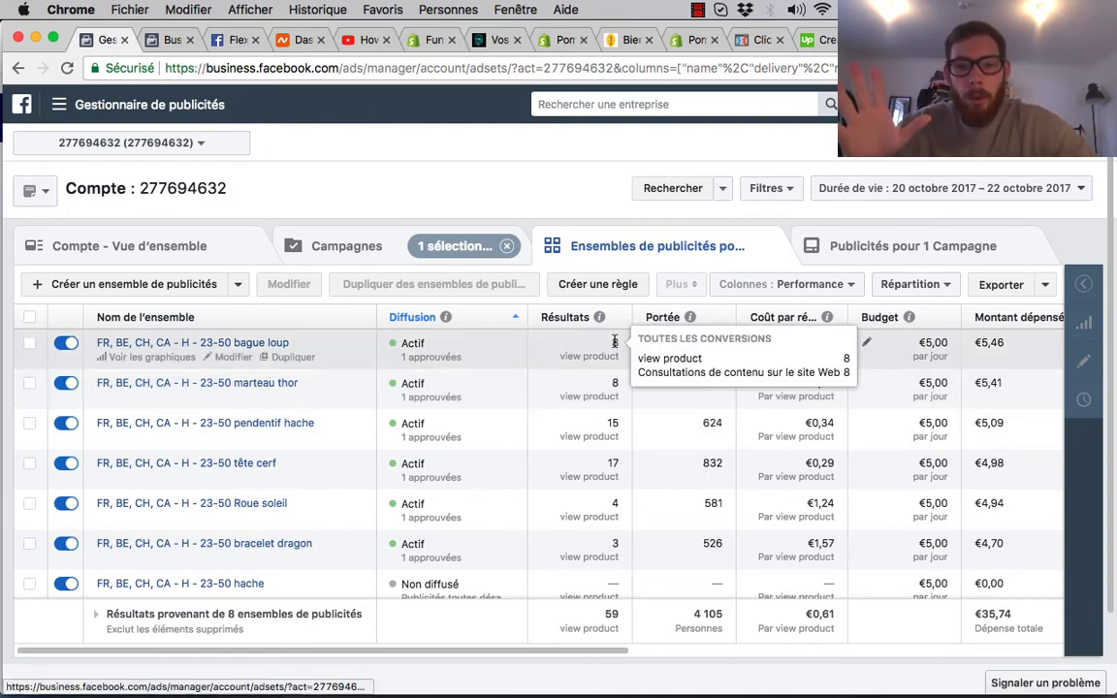
{"action": "mouse_move", "coordinate": [615, 381]}
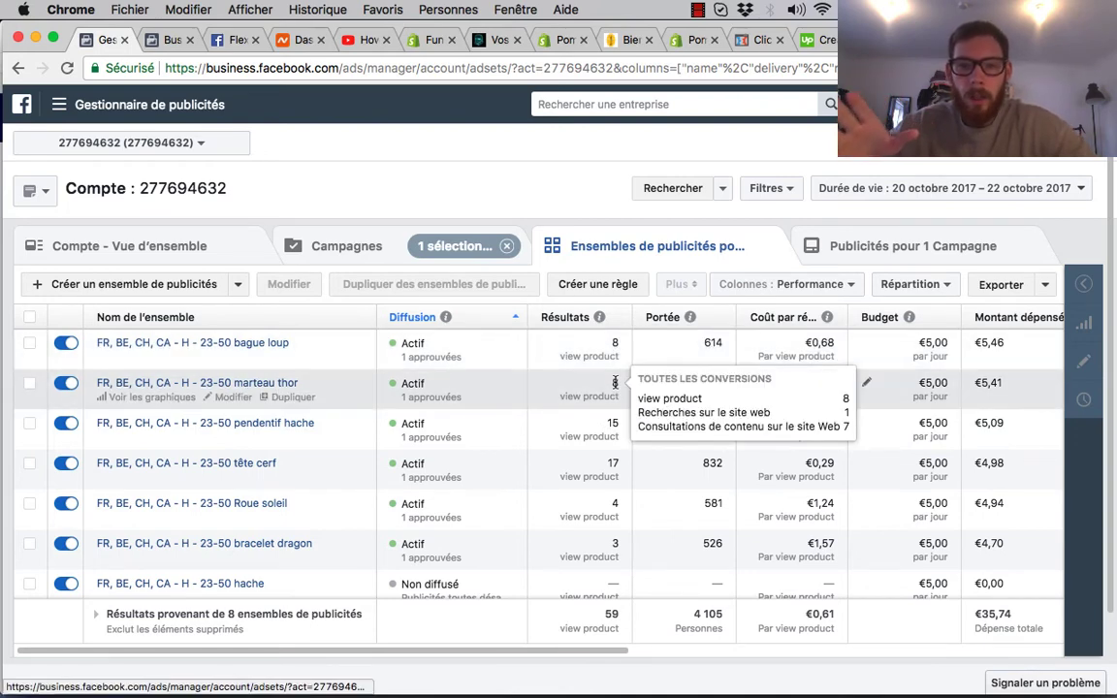
{"action": "mouse_move", "coordinate": [614, 346]}
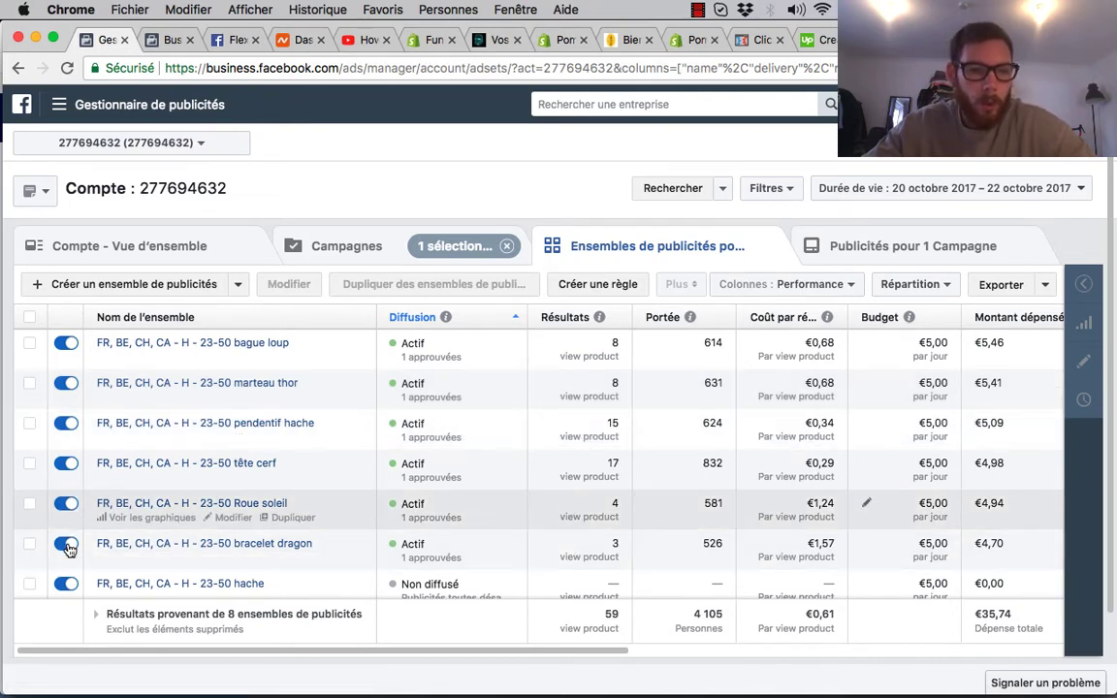
Turn off the ad sets "FR, BE, CH, CA - H - 23-50 Roue soleil" and "FR, BE, CH, CA - H - 23-50 bracelet dragon"
{"action": "left_click", "coordinate": [66, 504]}
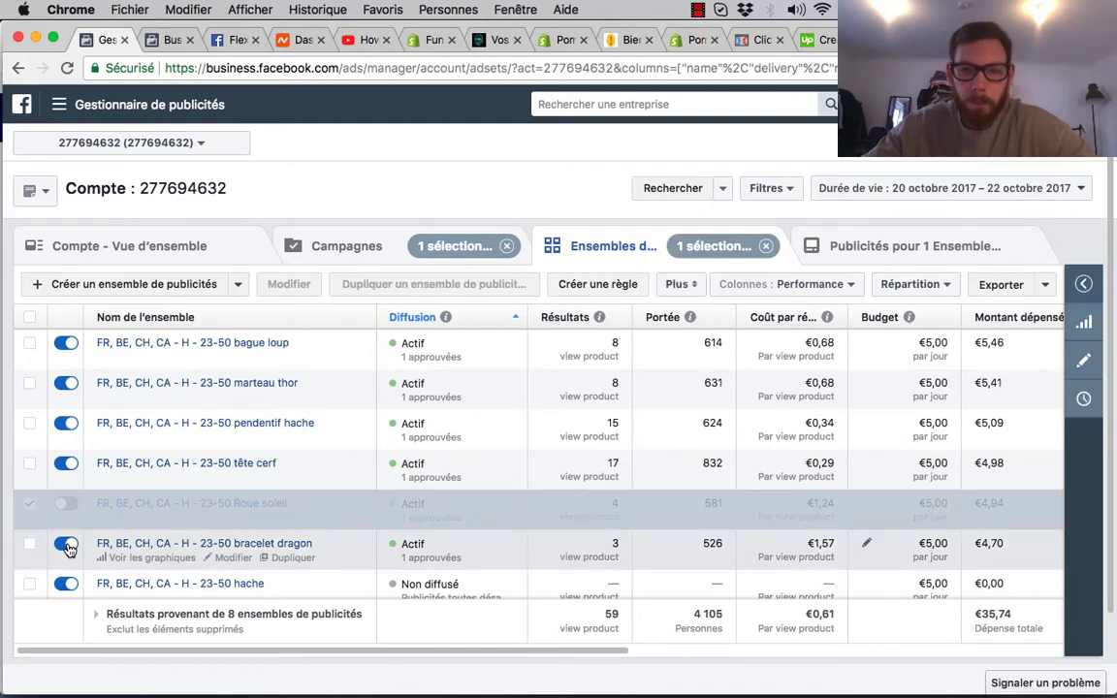
{"action": "left_click", "coordinate": [66, 546]}
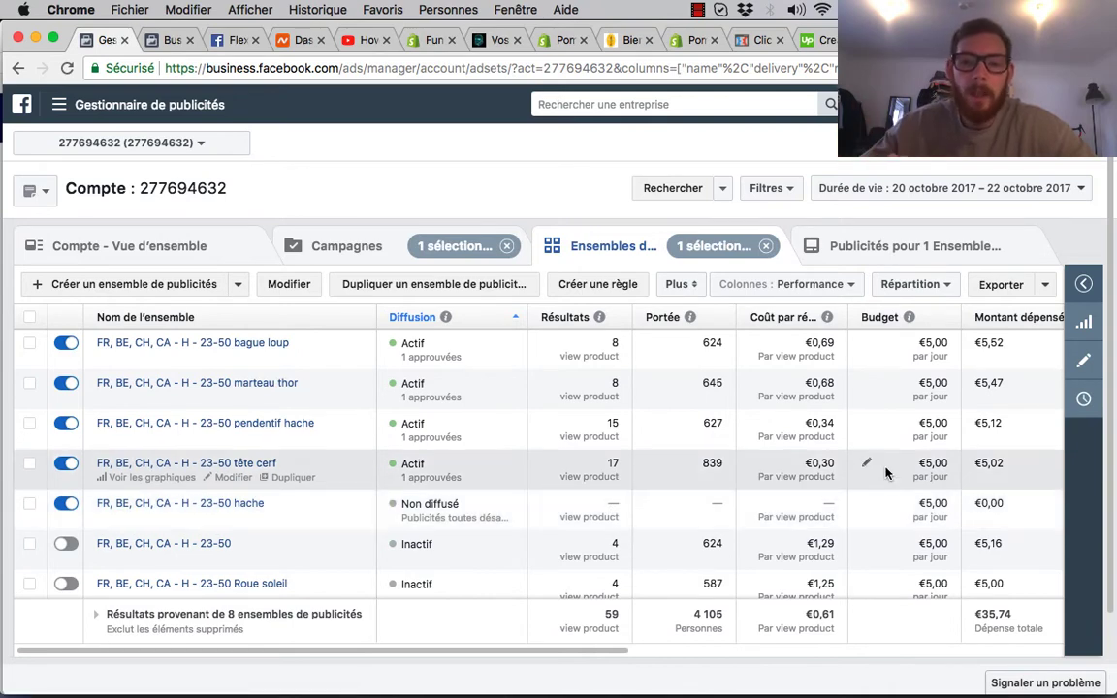
Switch the ad set table from the Performance columns to the saved "Seb spé" column preset
{"action": "scroll", "coordinate": [873, 462], "scroll_direction": "right", "scroll_amount": 5}
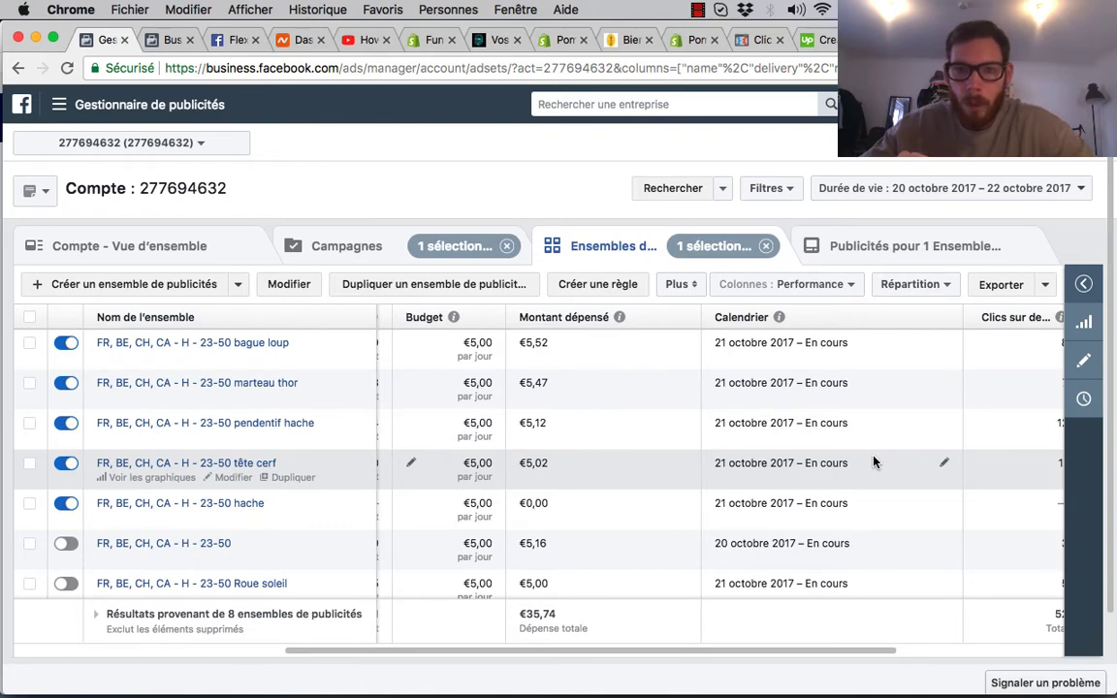
{"action": "scroll", "coordinate": [873, 463], "scroll_direction": "left", "scroll_amount": 5}
{"action": "left_click", "coordinate": [844, 284]}
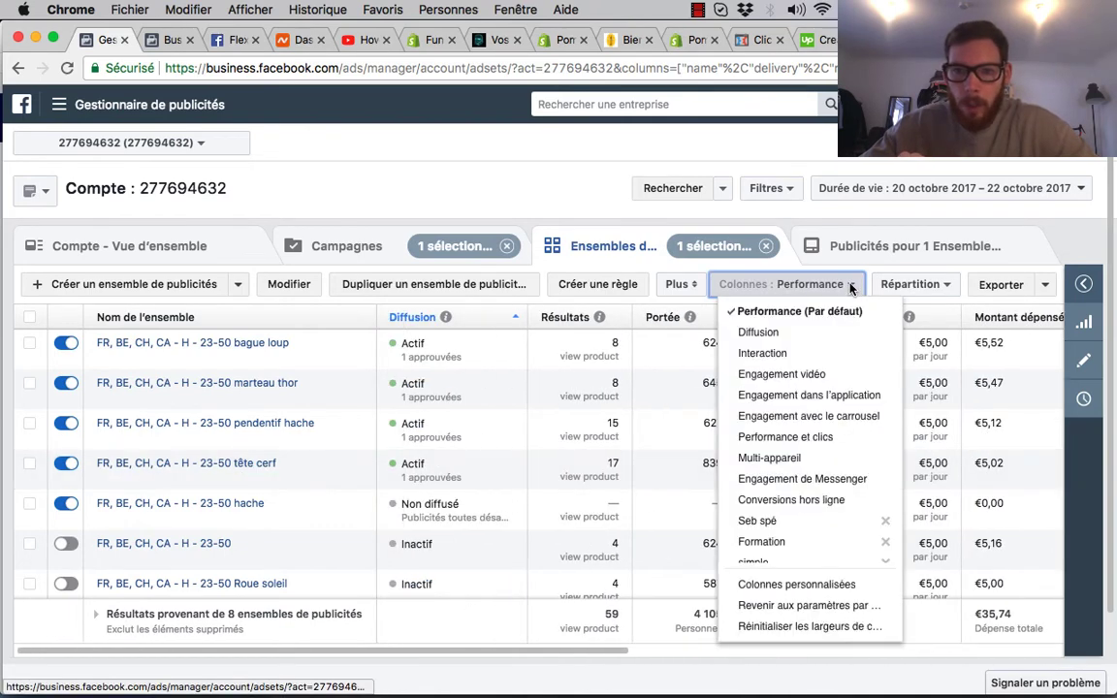
{"action": "left_click", "coordinate": [757, 522]}
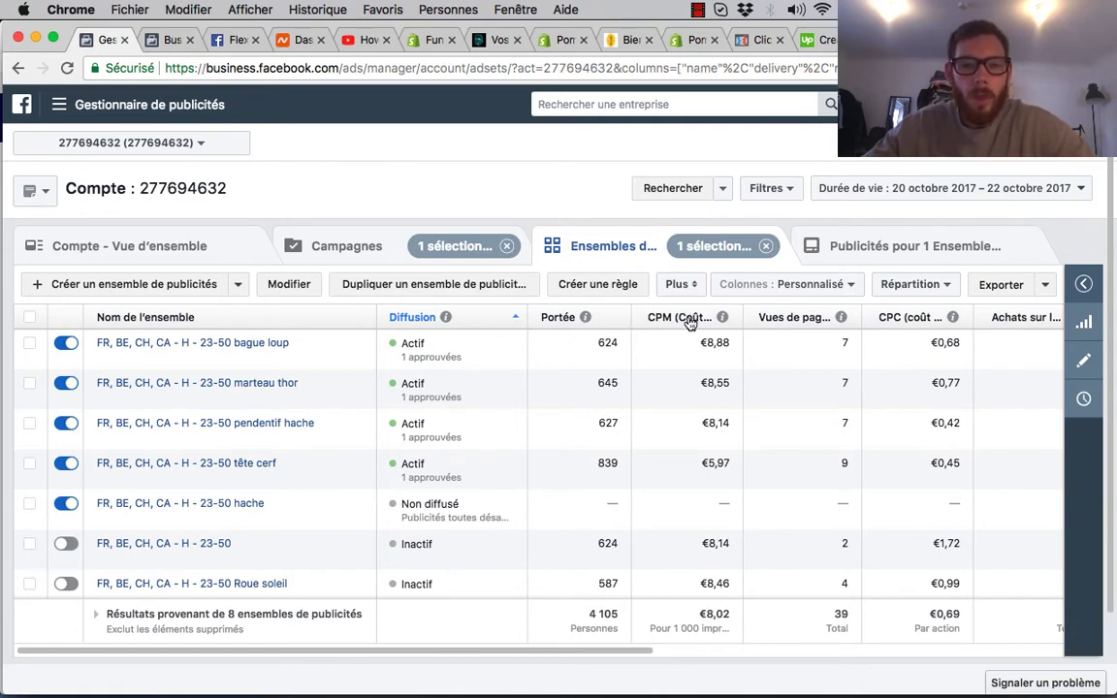
Examine the custom columns for each ad set, from CPC, purchases and conversion value to amount spent, CTR and frequency
{"action": "mouse_move", "coordinate": [949, 326]}
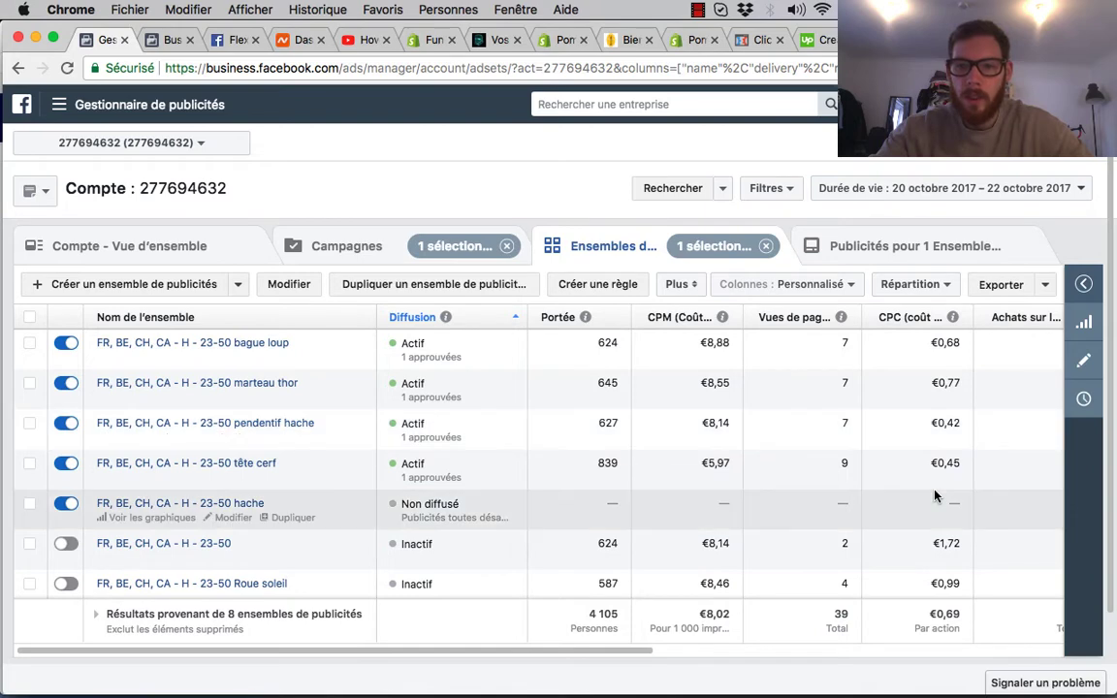
{"action": "scroll", "coordinate": [936, 496], "scroll_direction": "right", "scroll_amount": 2}
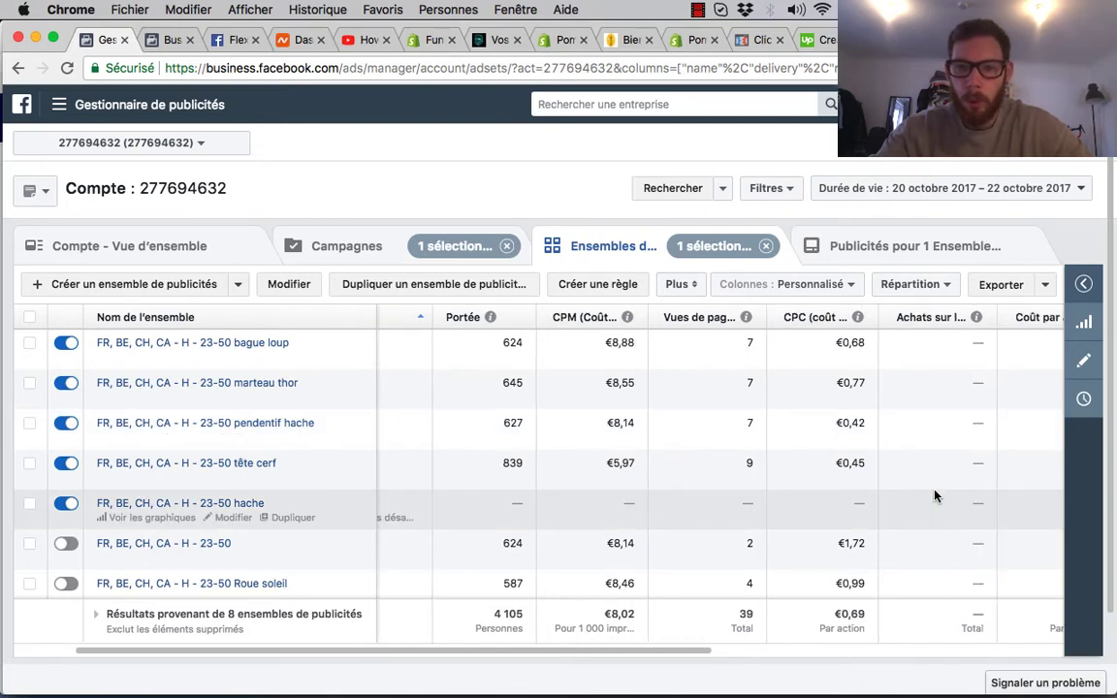
{"action": "scroll", "coordinate": [936, 496], "scroll_direction": "right", "scroll_amount": 6}
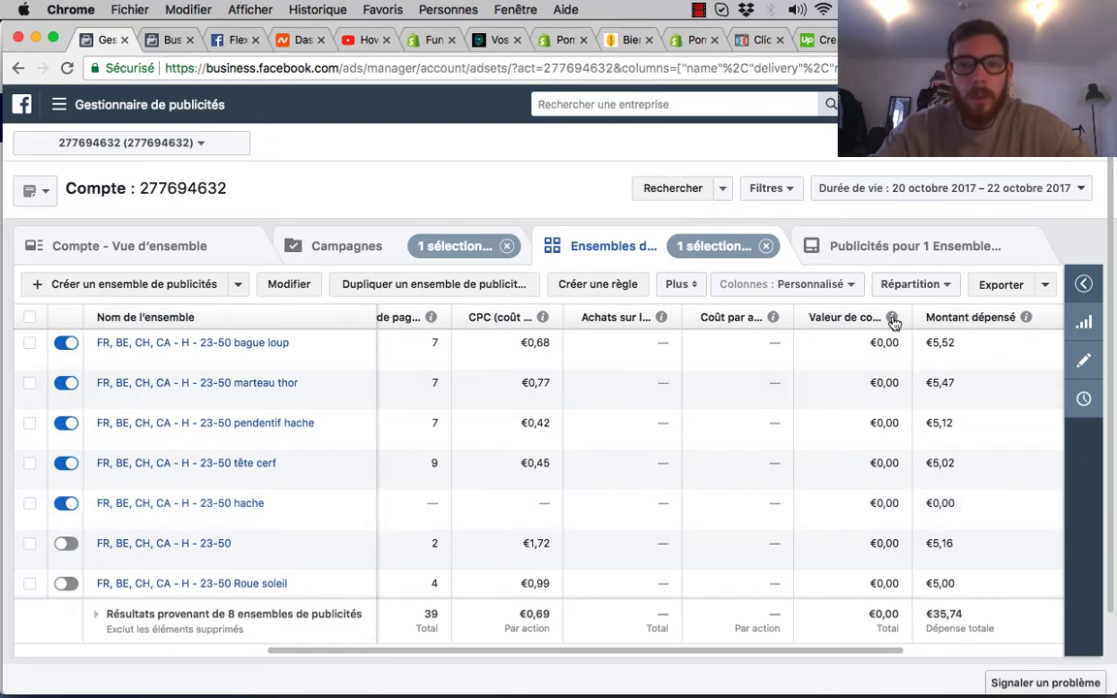
{"action": "mouse_move", "coordinate": [894, 323]}
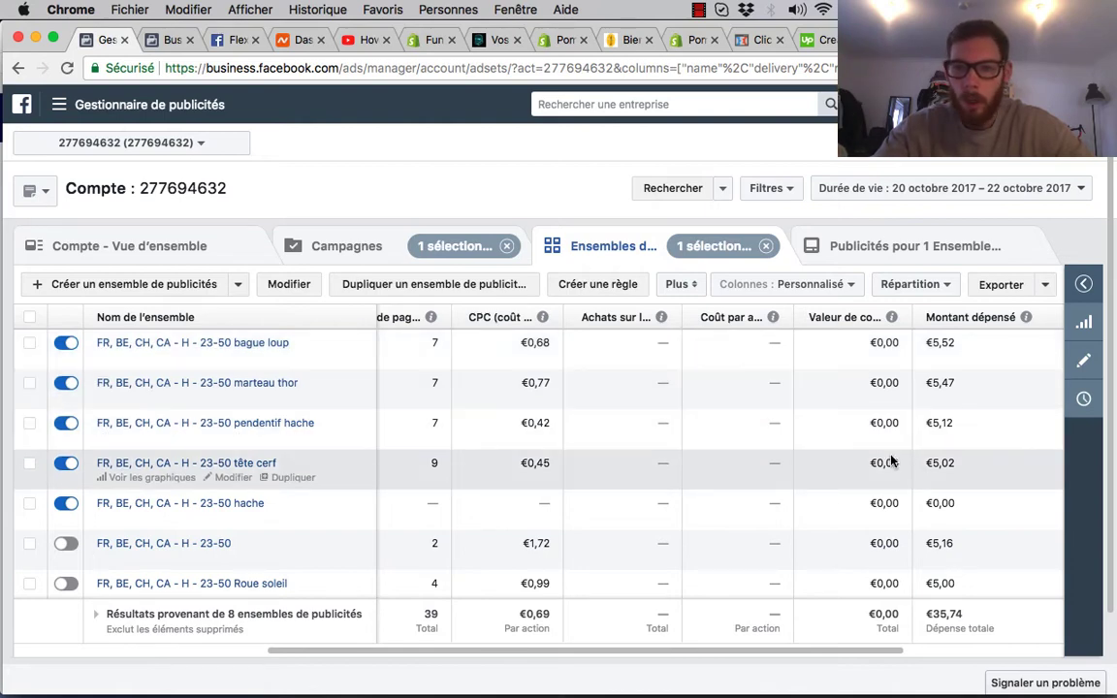
{"action": "scroll", "coordinate": [892, 462], "scroll_direction": "right", "scroll_amount": 5}
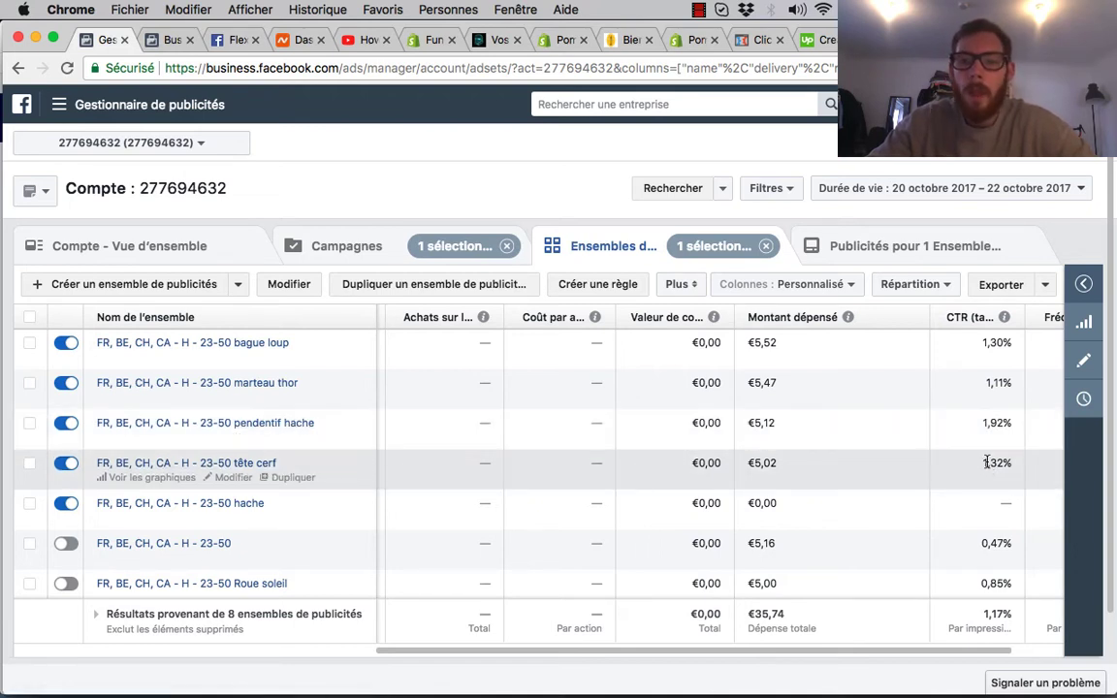
{"action": "scroll", "coordinate": [987, 463], "scroll_direction": "right", "scroll_amount": 3}
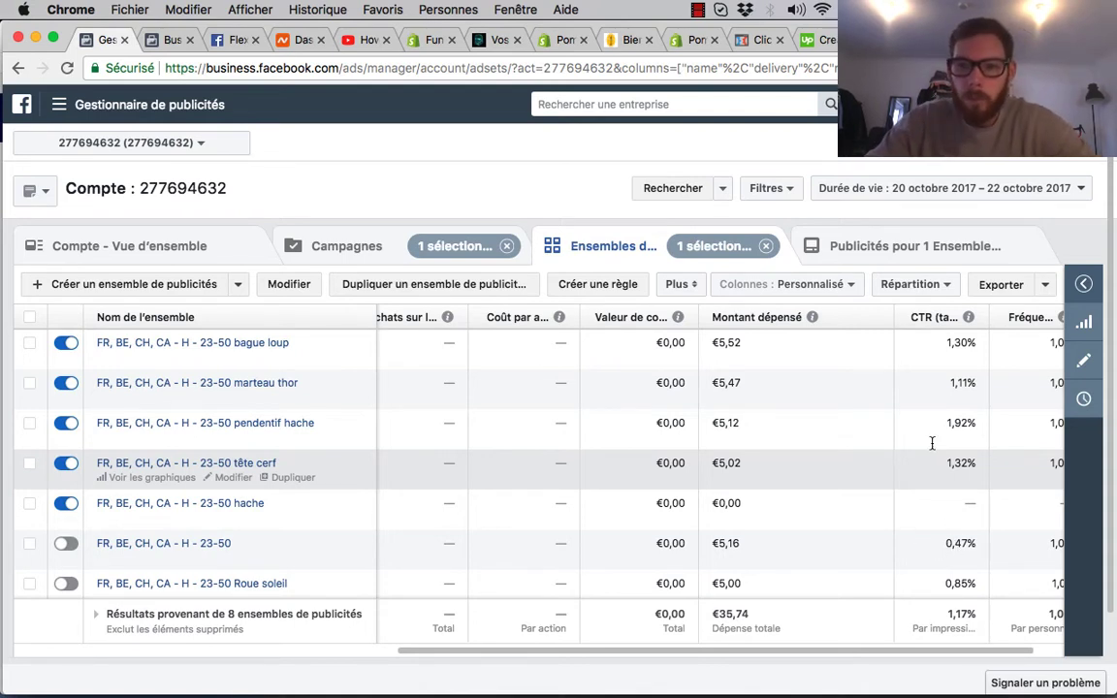
Switch from Gestionnaire de publicités to Power Editor and display the account's ad sets
{"action": "scroll", "coordinate": [931, 448], "scroll_direction": "right", "scroll_amount": 2}
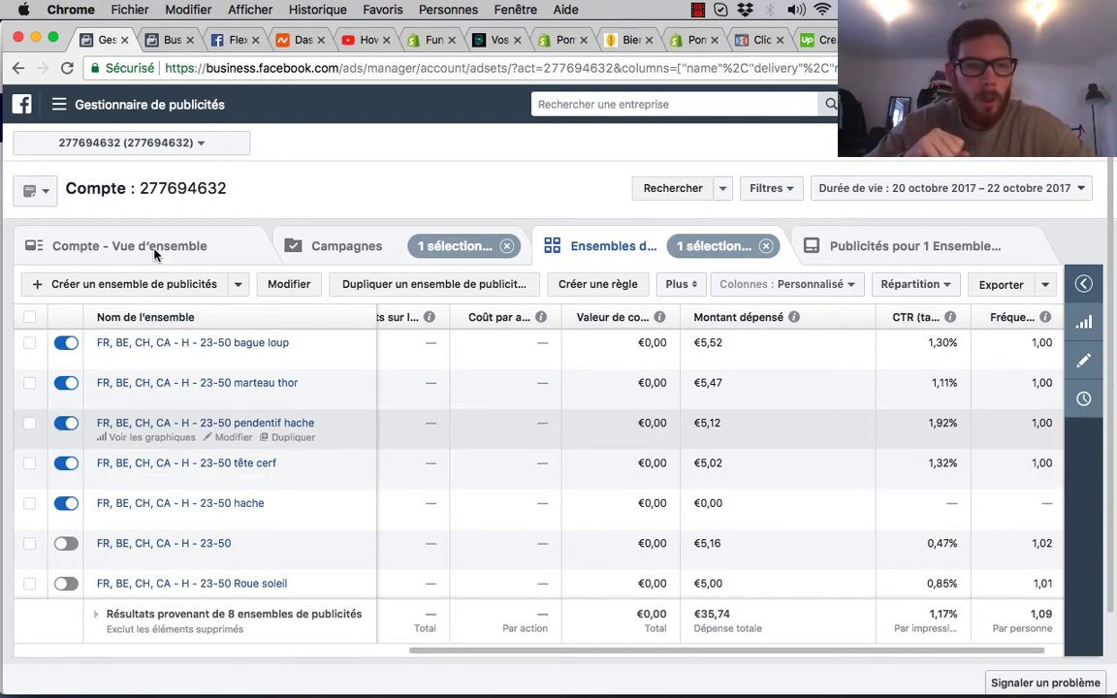
{"action": "left_click", "coordinate": [146, 105]}
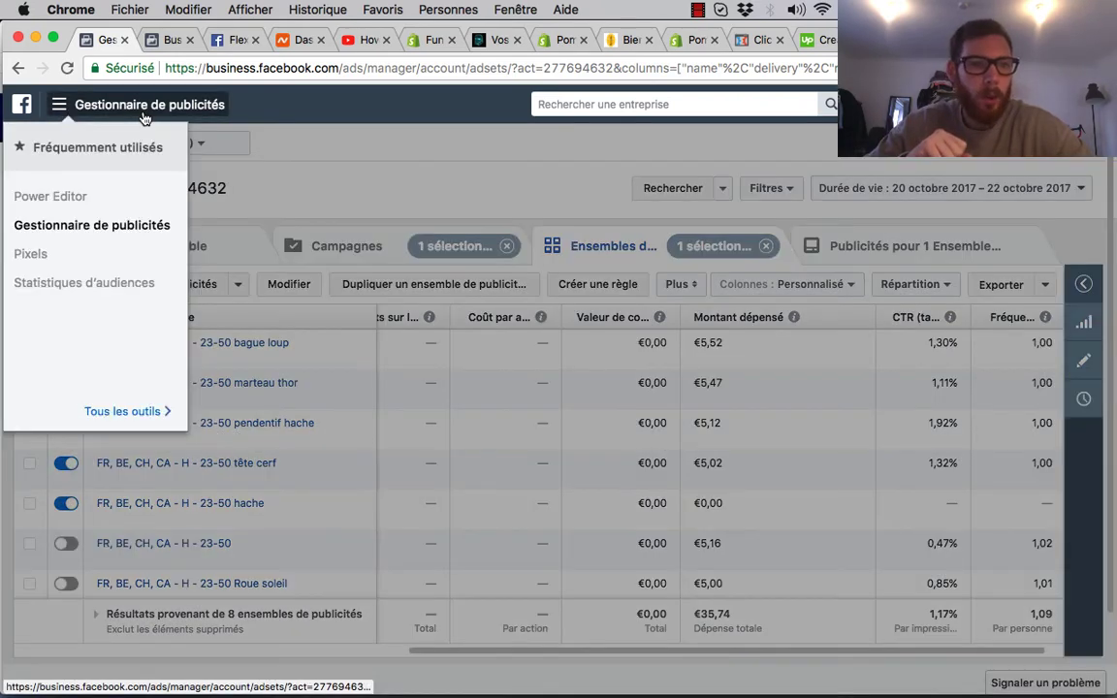
{"action": "left_click", "coordinate": [60, 197]}
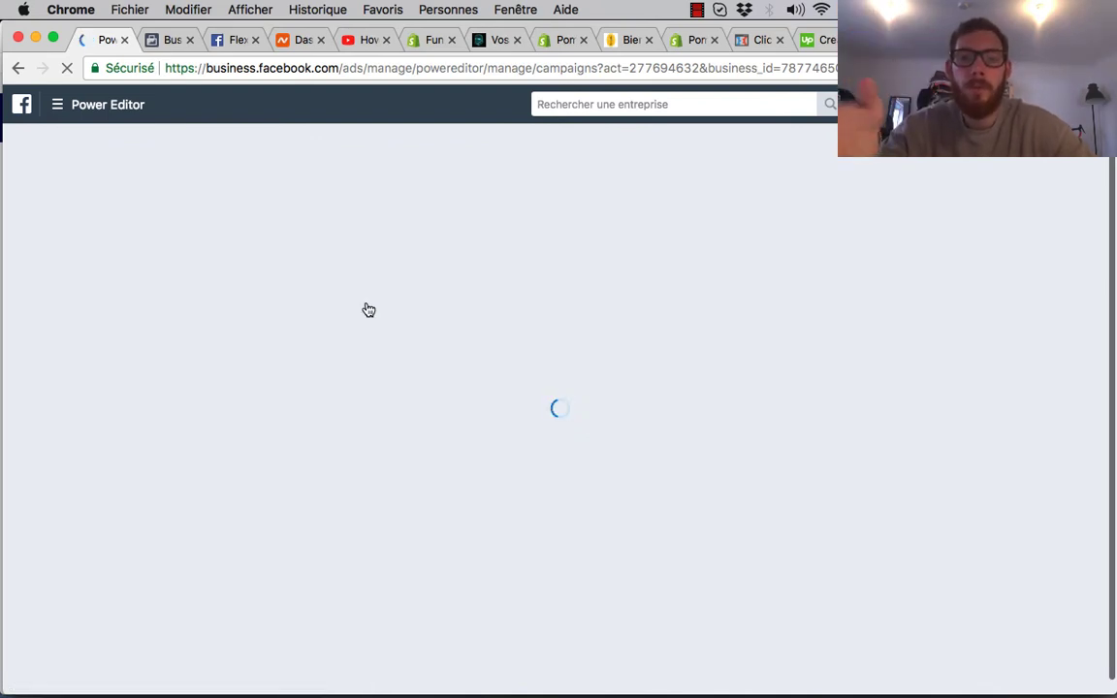
{"action": "mouse_move", "coordinate": [368, 309]}
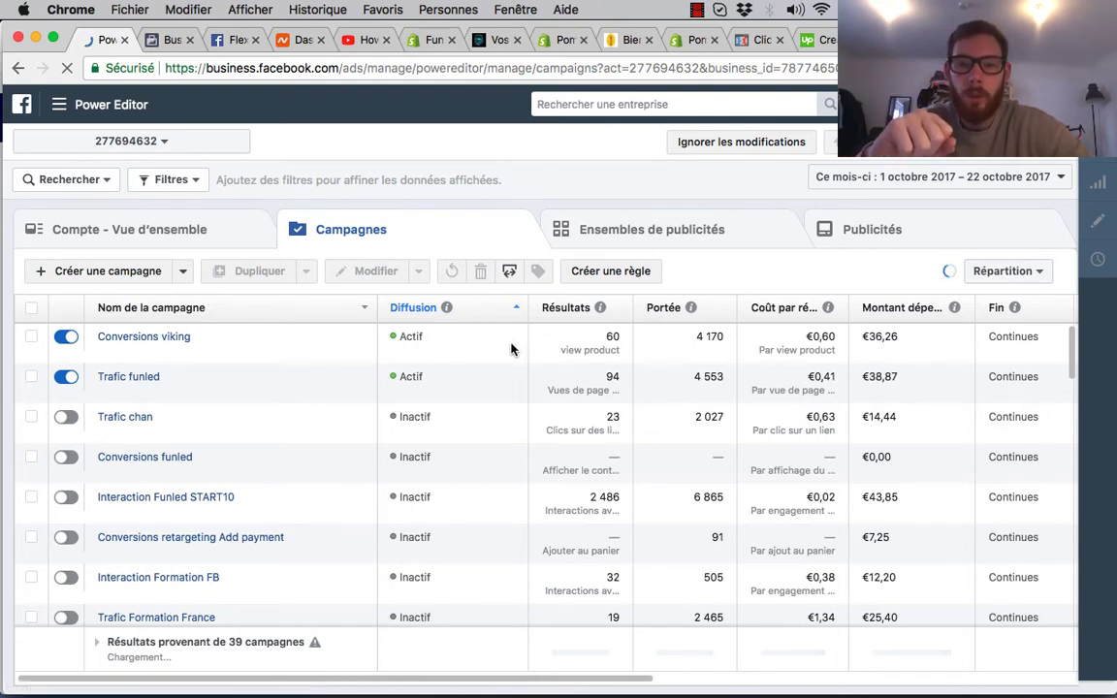
{"action": "left_click", "coordinate": [672, 240]}
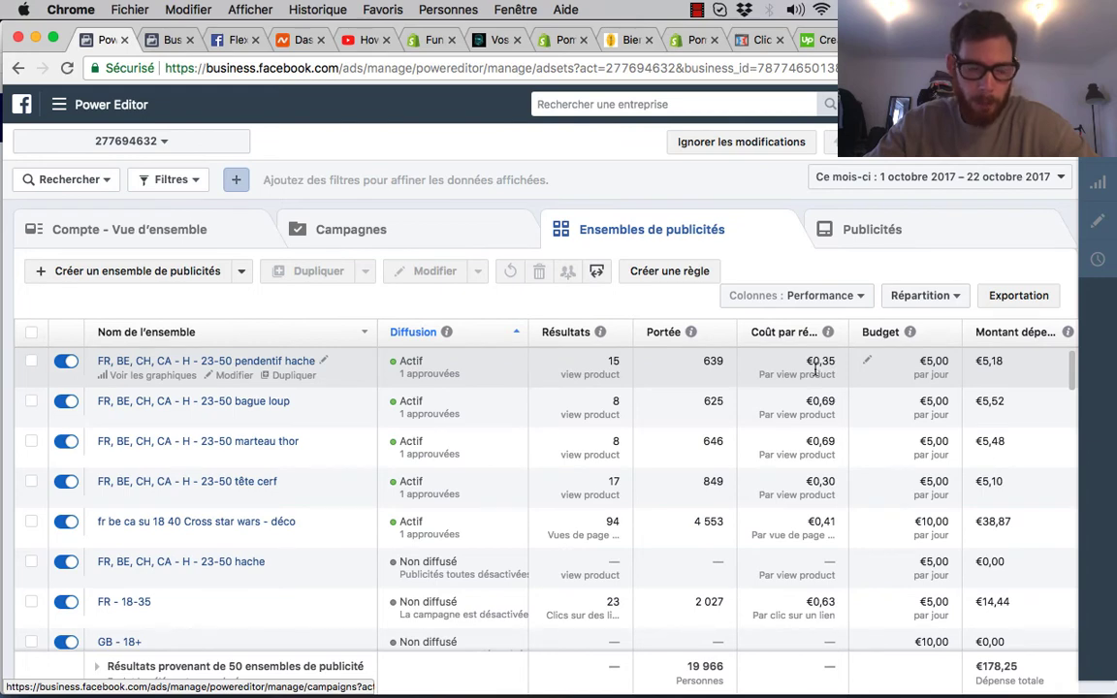
Increase the daily budget of the ad set "FR, BE, CH, CA - H - 23-50 pendentif hache" by 20 % and save it
{"action": "left_click", "coordinate": [361, 377]}
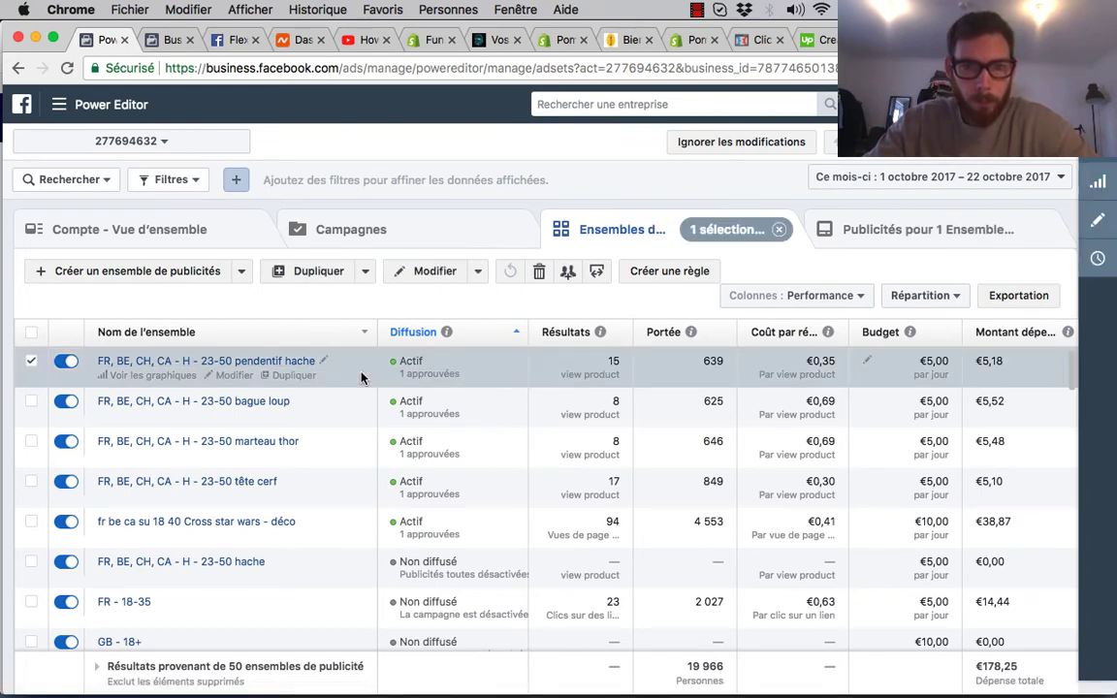
{"action": "left_click", "coordinate": [478, 275]}
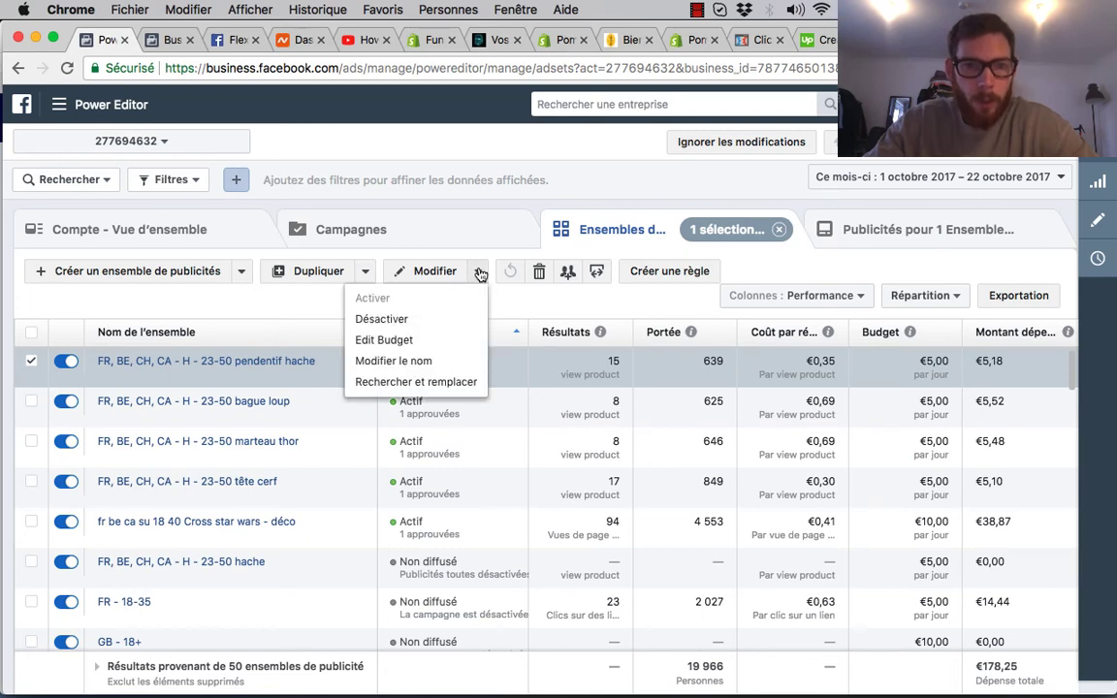
{"action": "left_click", "coordinate": [432, 347]}
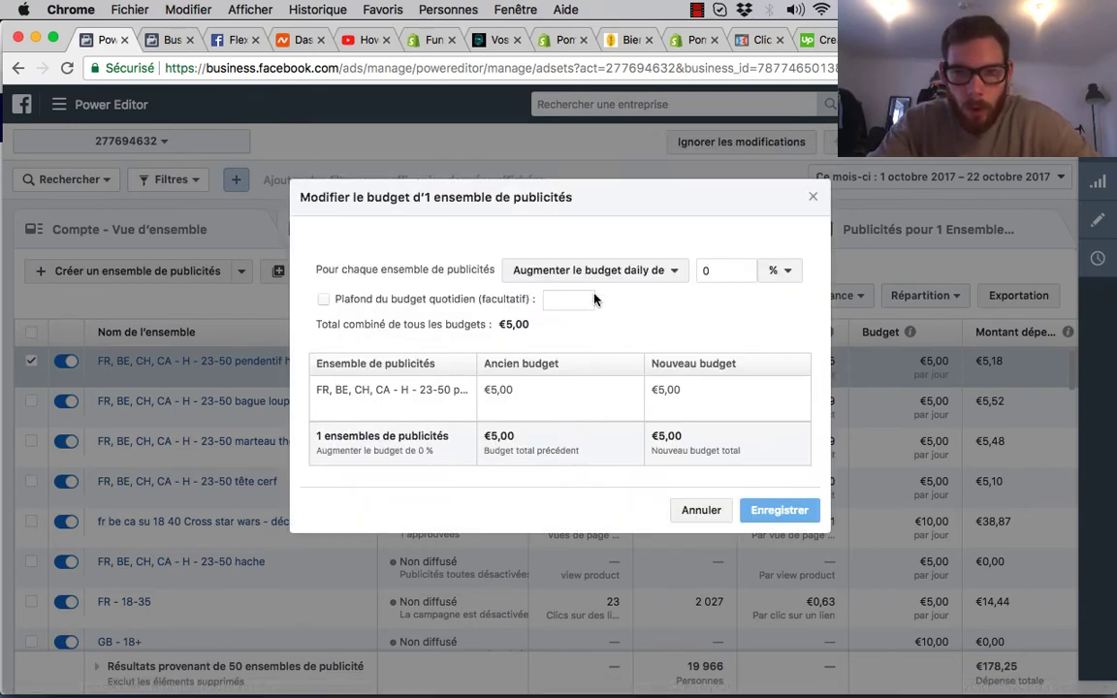
{"action": "left_click", "coordinate": [678, 276]}
{"action": "left_click", "coordinate": [679, 276]}
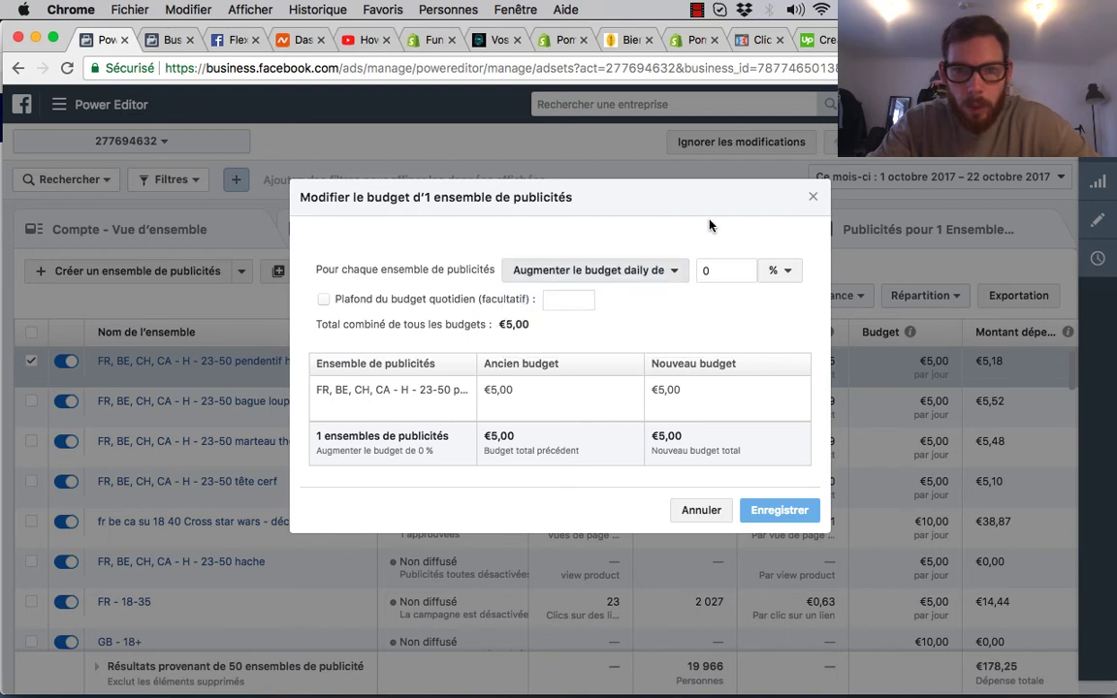
{"action": "left_click", "coordinate": [713, 271]}
{"action": "key", "text": "BackSpace"}
{"action": "type", "text": "20"}
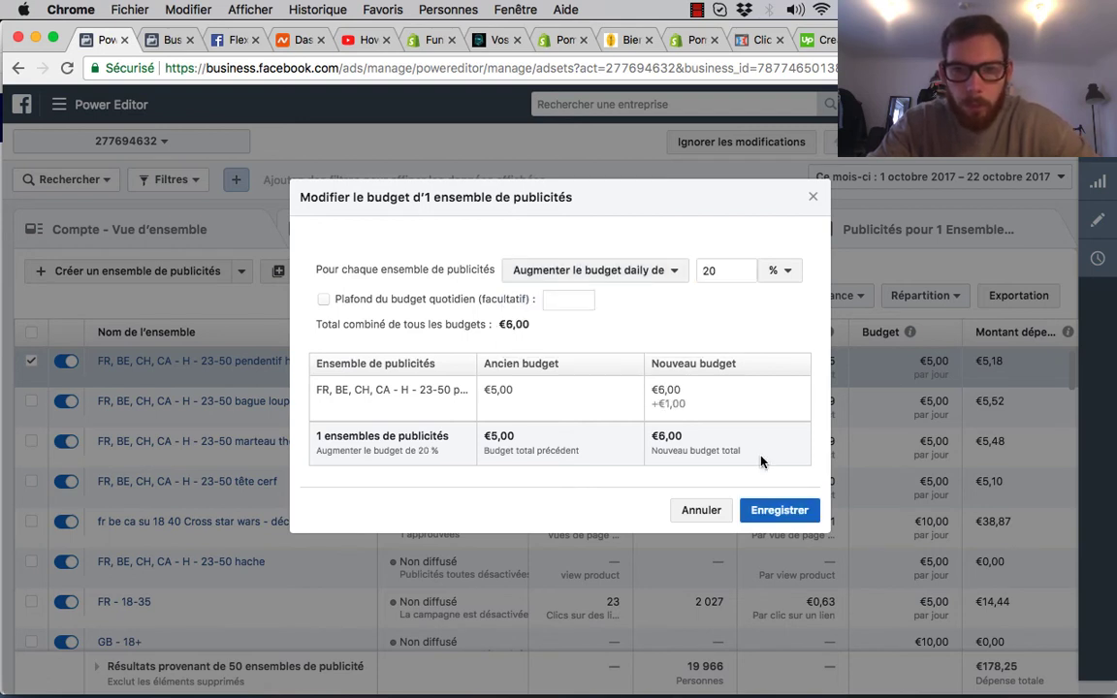
{"action": "left_click", "coordinate": [779, 512]}
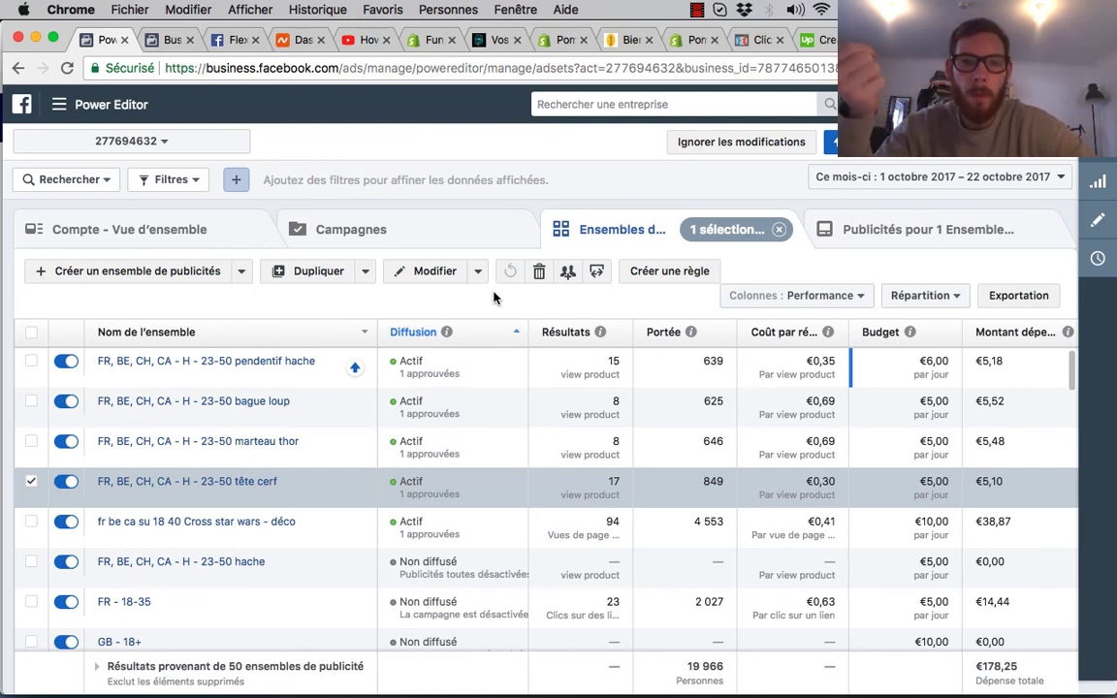
Increase the daily budget of the ad set "FR, BE, CH, CA - H - 23-50 tête cerf" by 20 % and save it
{"action": "left_click", "coordinate": [477, 272]}
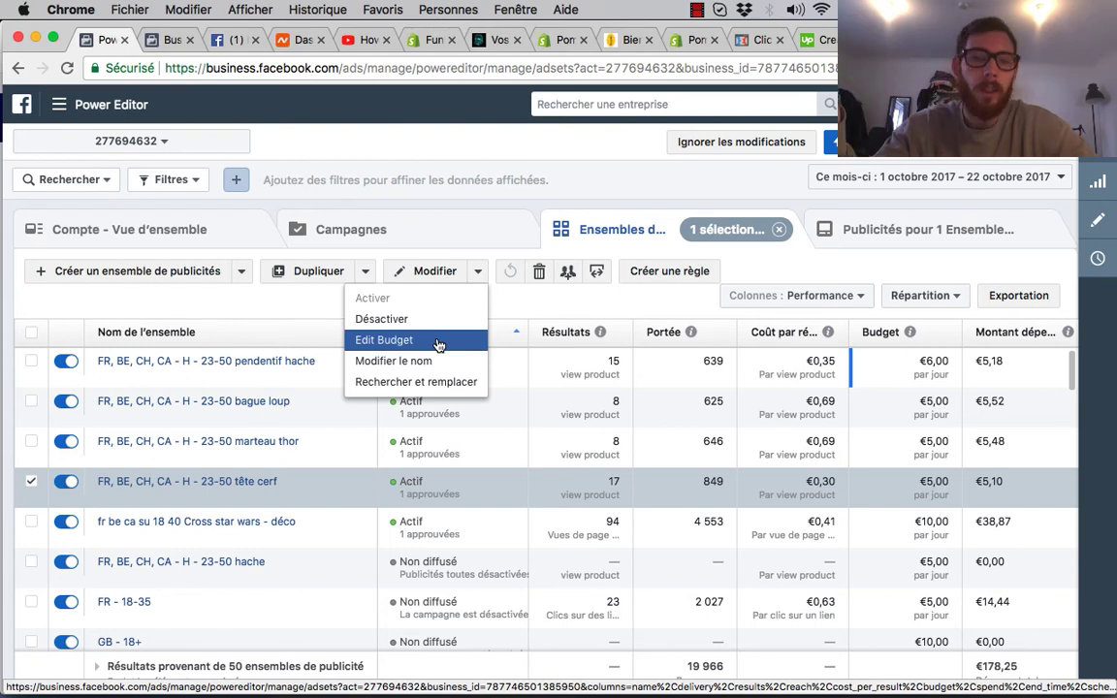
{"action": "left_click", "coordinate": [438, 345]}
{"action": "left_click", "coordinate": [721, 271]}
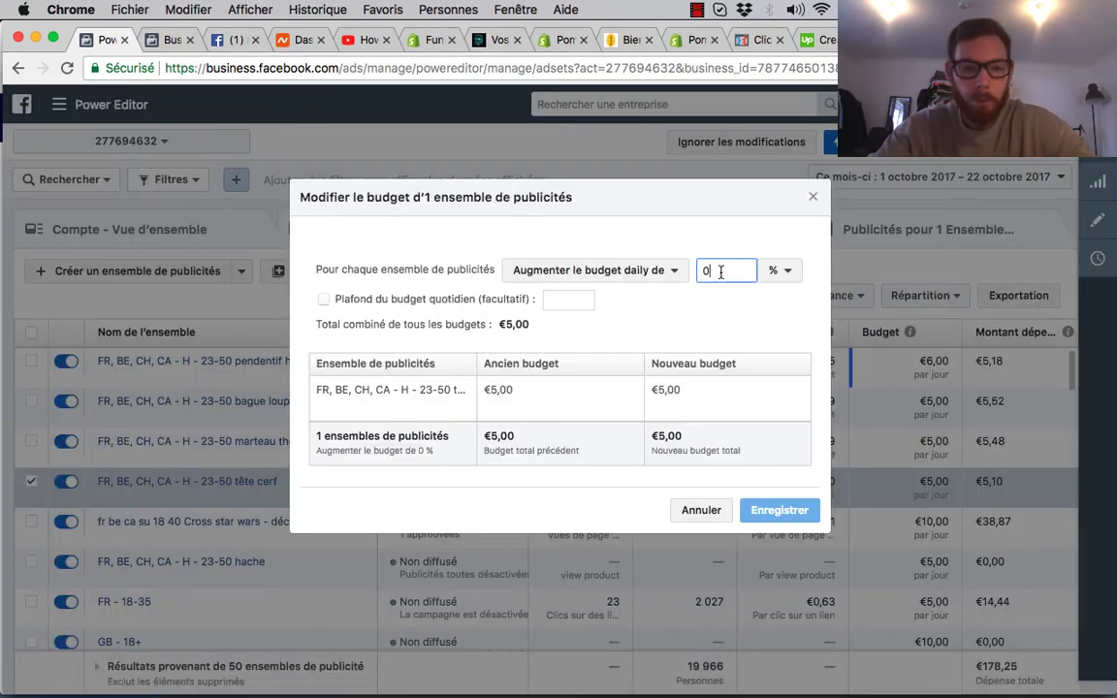
{"action": "key", "text": "BackSpace"}
{"action": "type", "text": "20"}
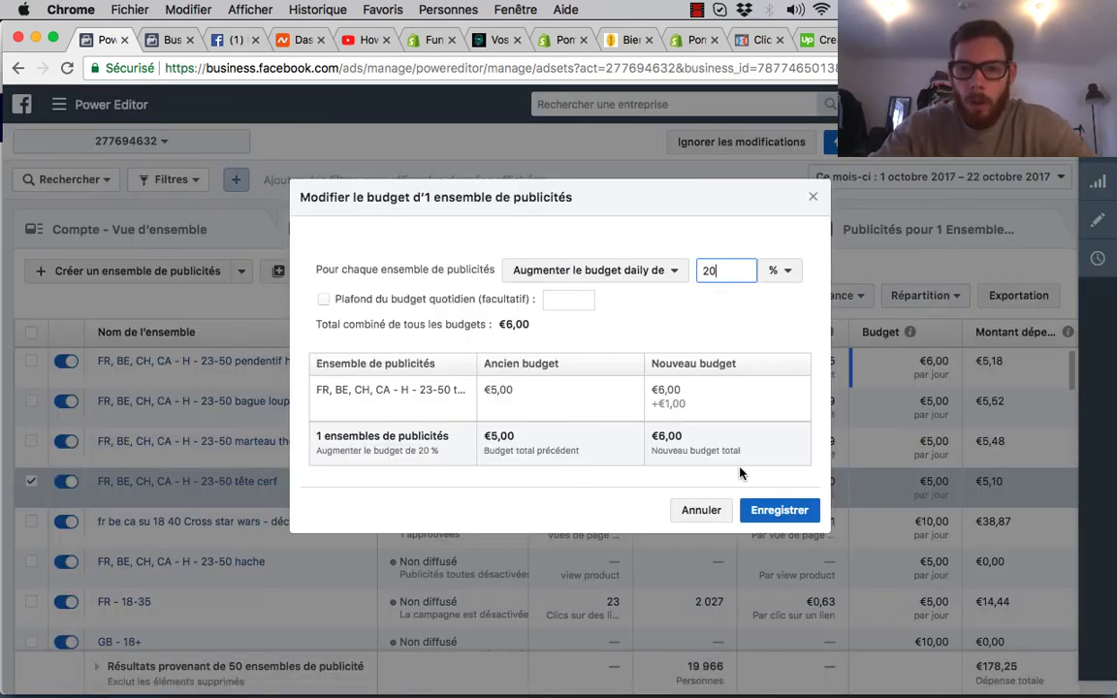
{"action": "left_click", "coordinate": [782, 511]}
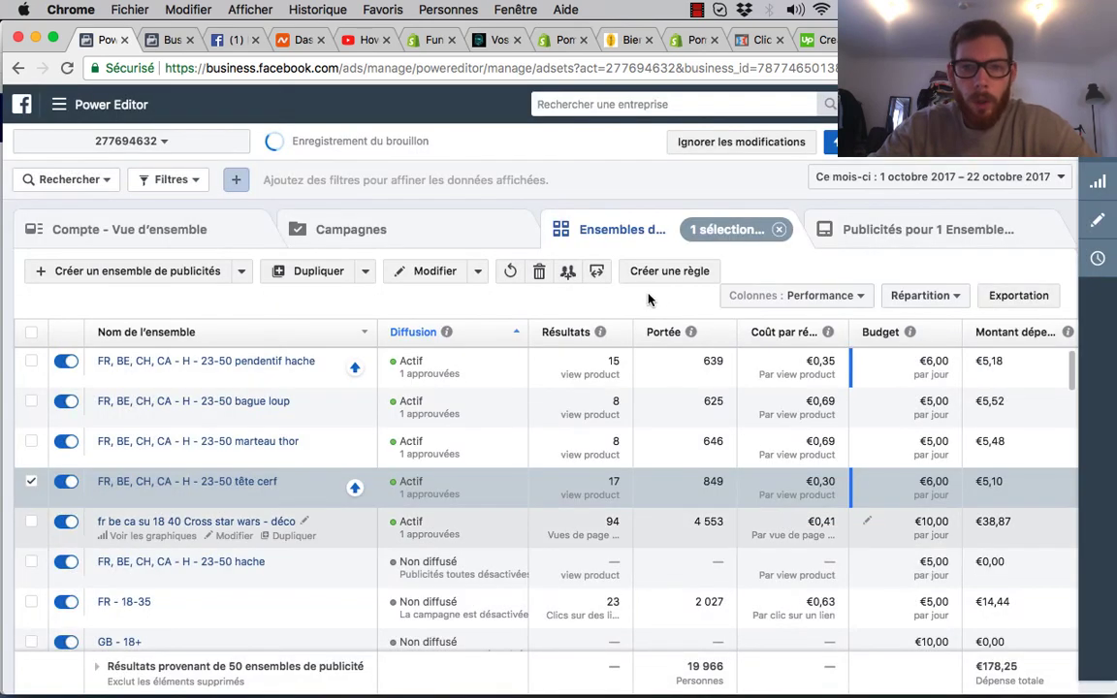